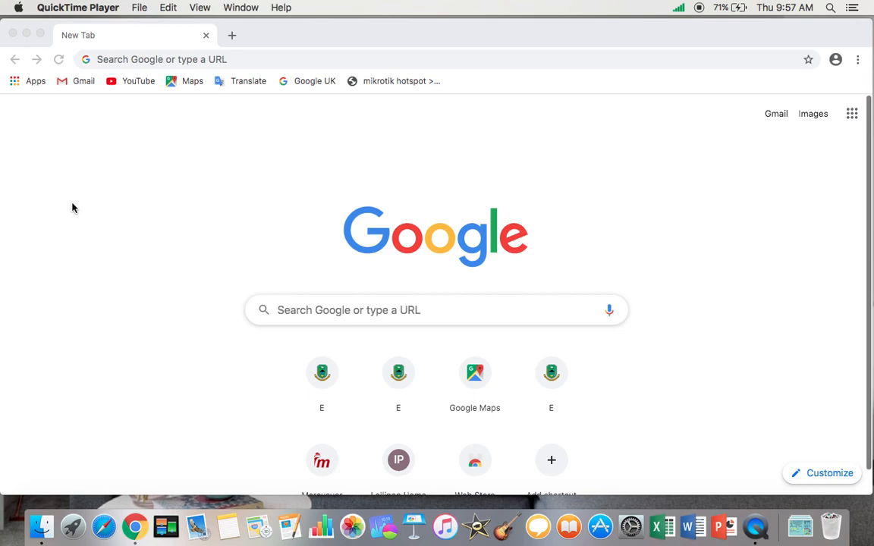
Search Google for "ekinerja kabupaten kuningan".
{"action": "left_click", "coordinate": [289, 307]}
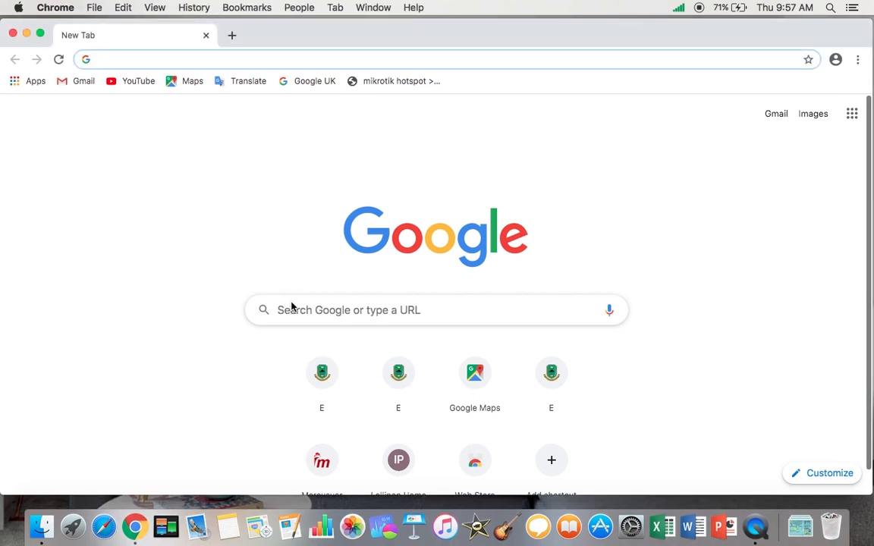
{"action": "left_click", "coordinate": [296, 308]}
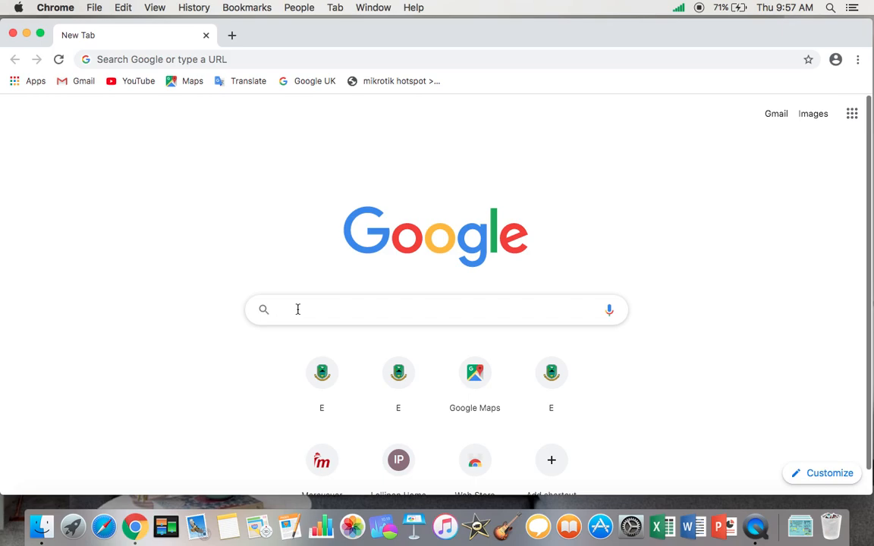
{"action": "type", "text": "ekinerja"}
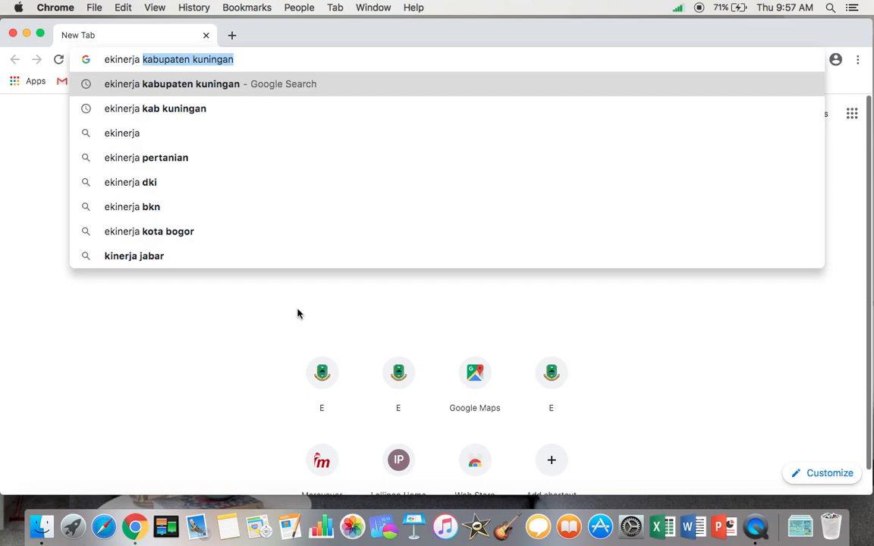
{"action": "type", "text": " kabupaten "}
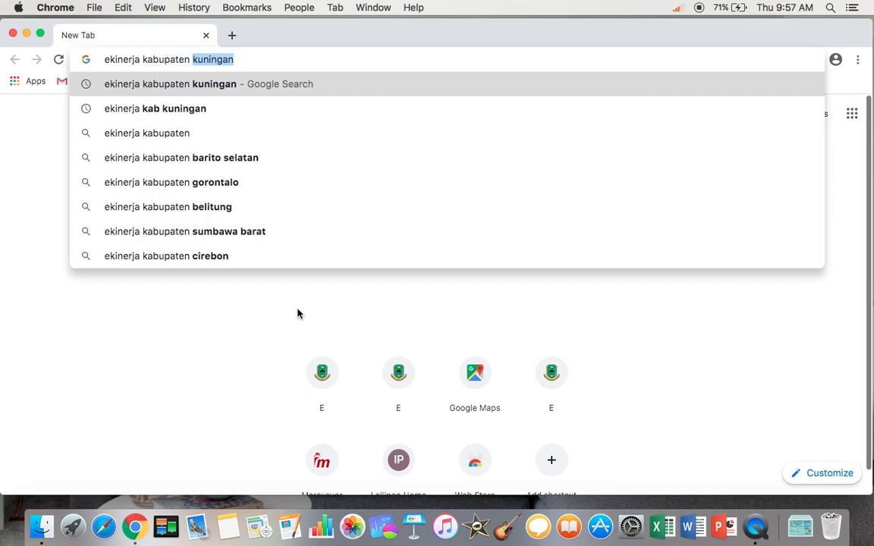
{"action": "type", "text": "kuningan"}
{"action": "key", "text": "Return"}
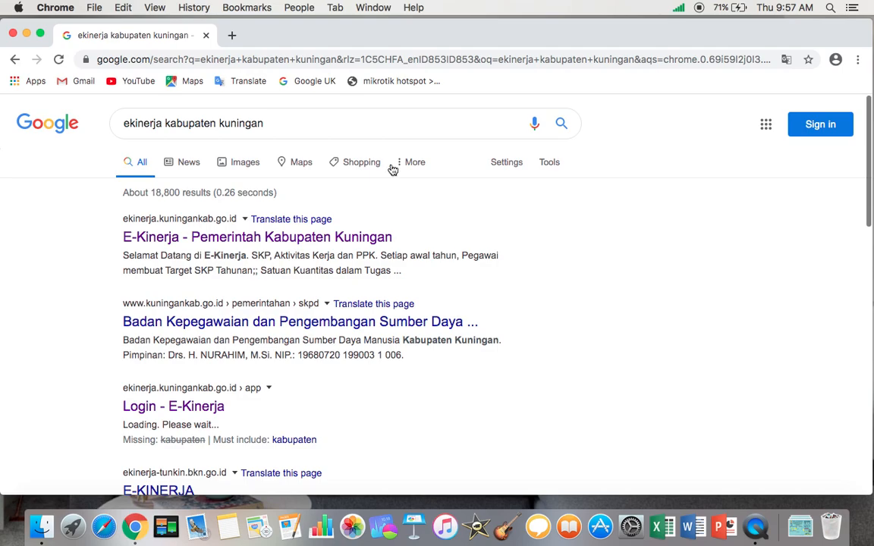
Load the site ekinerja.kuningankab.go.id in a new browser tab.
{"action": "left_click", "coordinate": [232, 35]}
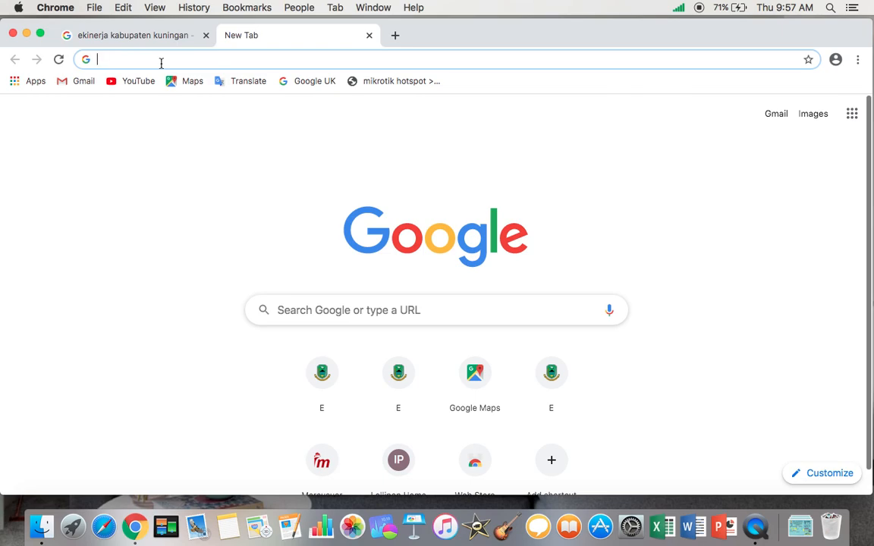
{"action": "type", "text": "ekiner"}
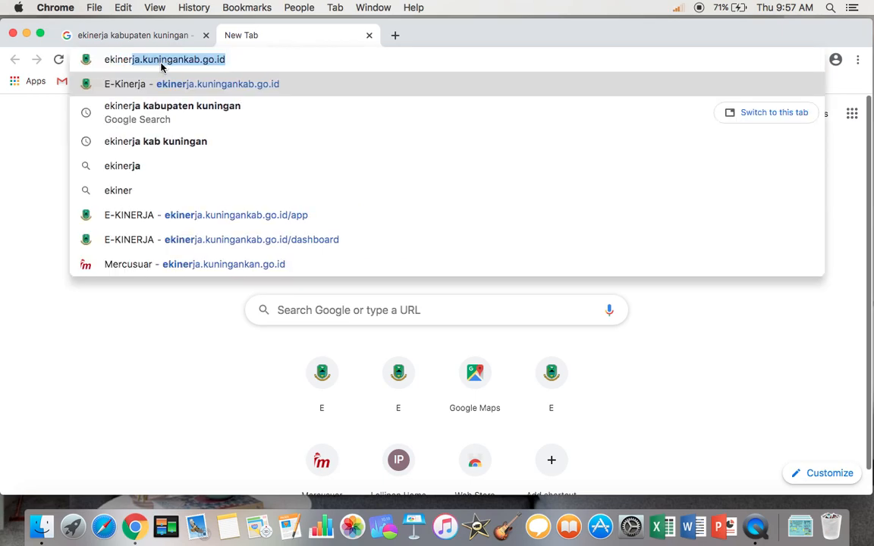
{"action": "type", "text": "ja.kuninganka"}
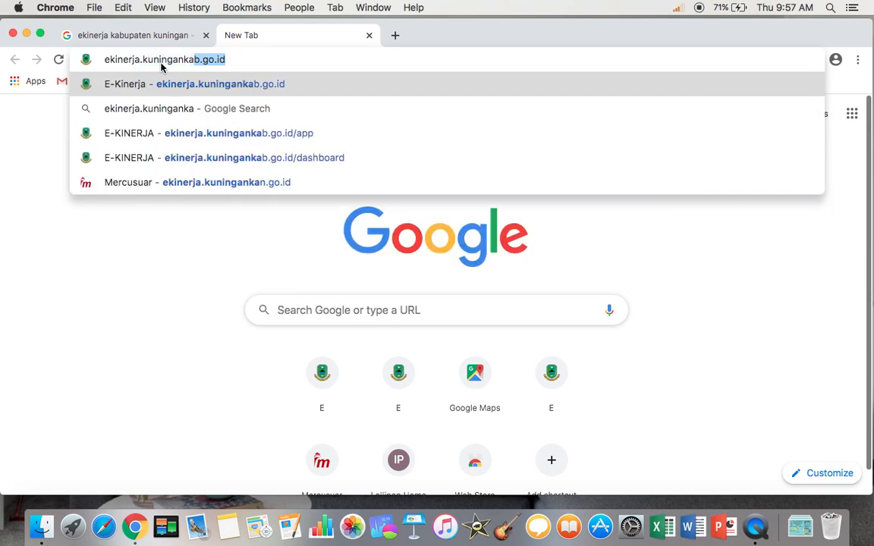
{"action": "type", "text": "b.go.id"}
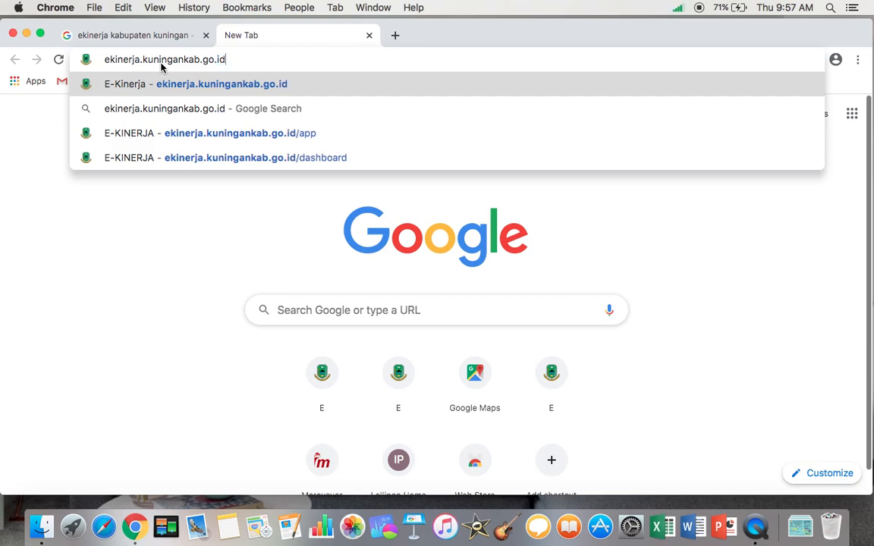
{"action": "key", "text": "Return"}
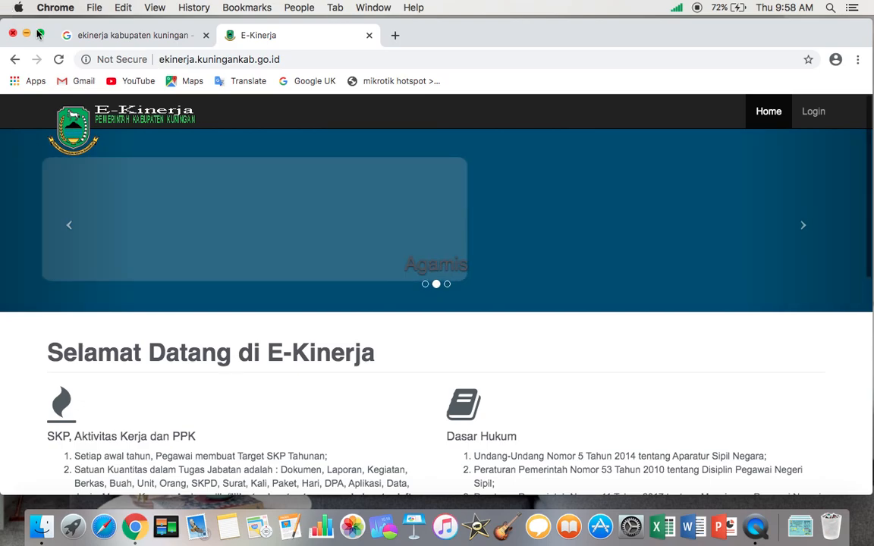
Open the E-Kinerja - Pemerintah Kabupaten Kuningan site from the Google search results and go to its login page.
{"action": "left_click", "coordinate": [97, 39]}
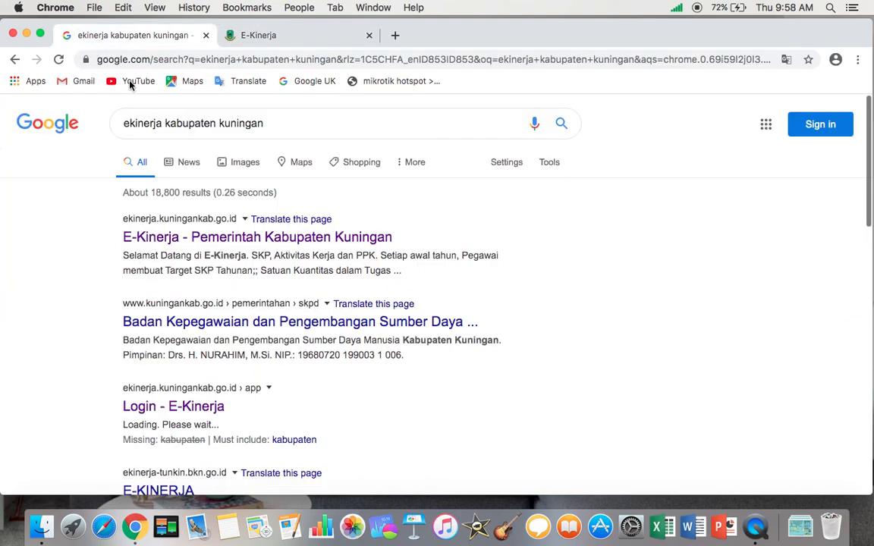
{"action": "left_click", "coordinate": [182, 235]}
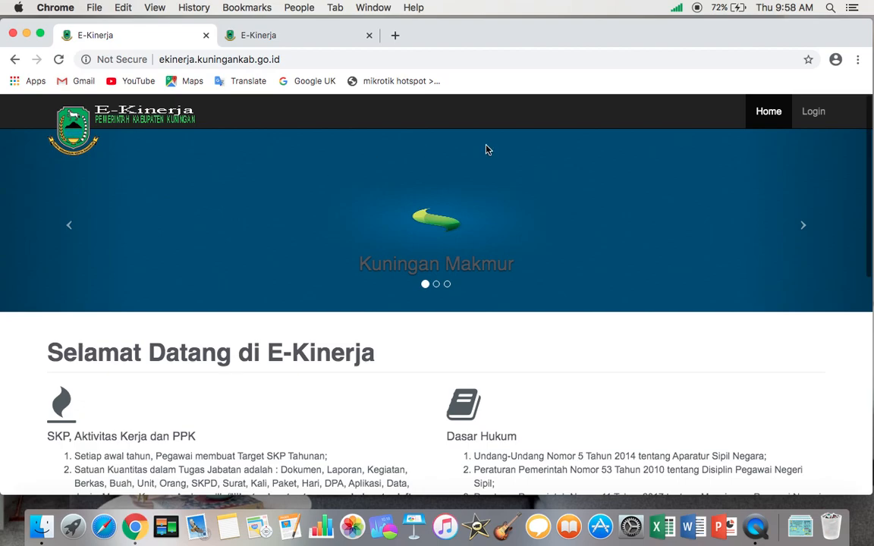
{"action": "left_click", "coordinate": [817, 120]}
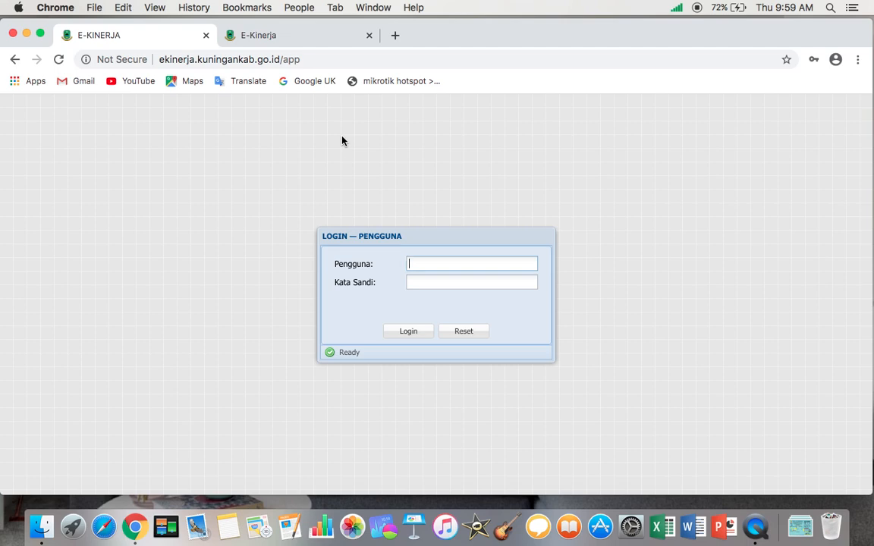
Log in to E-Kinerja by filling the Pengguna and Kata Sandi (password) fields with the first saved account.
{"action": "left_click", "coordinate": [423, 260]}
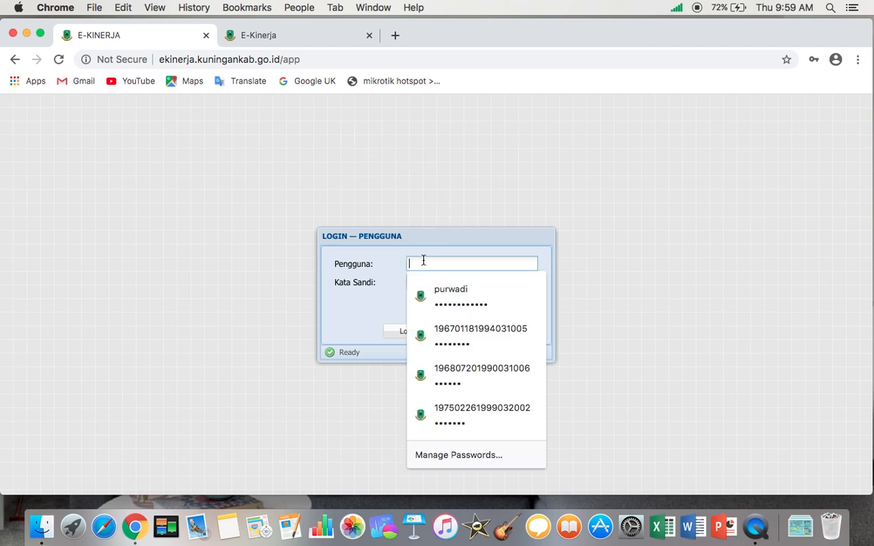
{"action": "left_click", "coordinate": [447, 293]}
{"action": "left_click", "coordinate": [408, 333]}
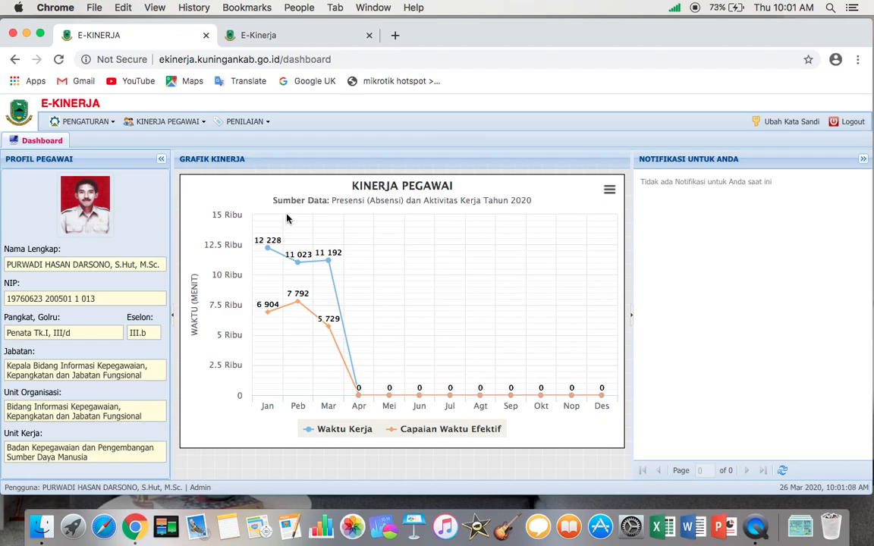
Open Pengelolaan SKP and display the monthly targets of the first task, Menyusun Perencanaan Tahunan Bidang Inka.
{"action": "left_click", "coordinate": [182, 128]}
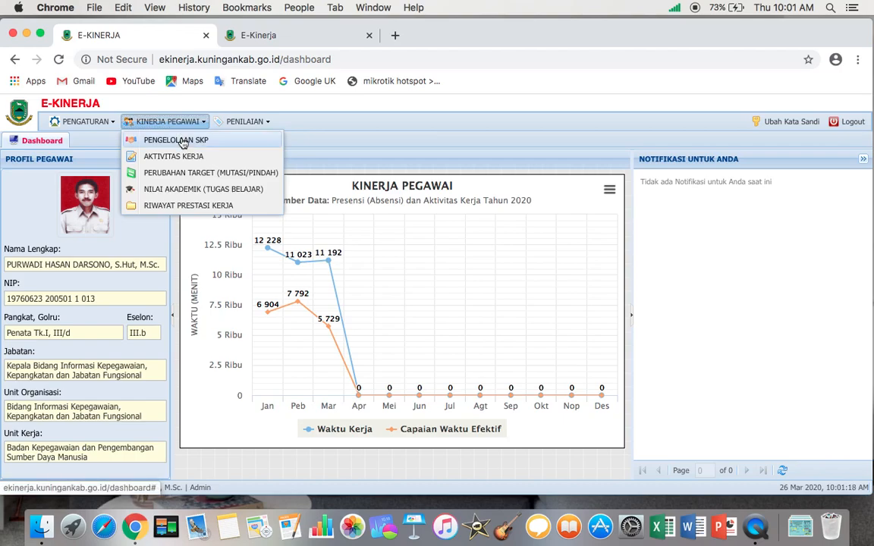
{"action": "left_click", "coordinate": [182, 141]}
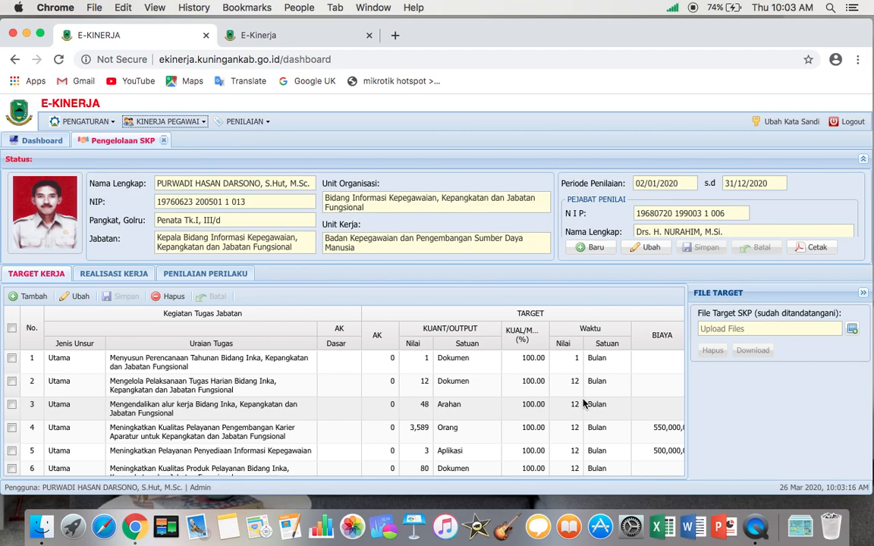
{"action": "scroll", "coordinate": [652, 400], "scroll_direction": "right", "scroll_amount": 3}
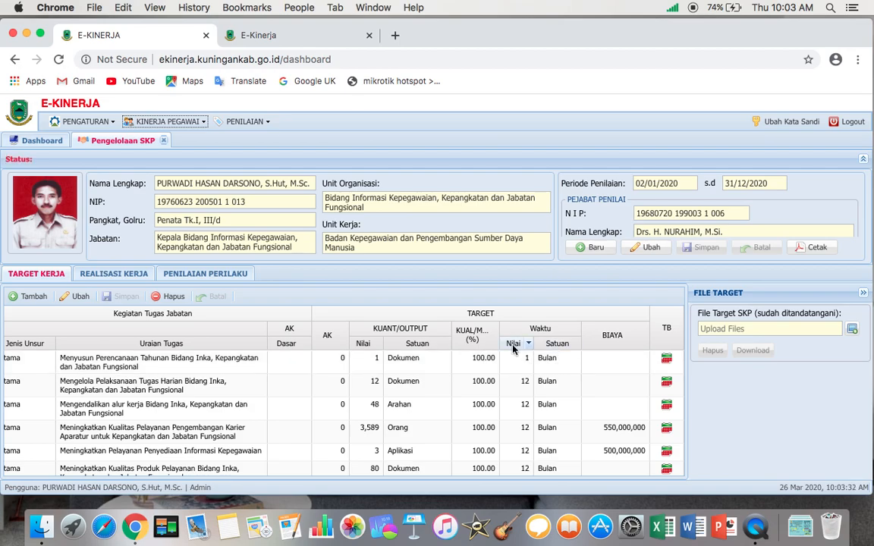
{"action": "left_click", "coordinate": [665, 361]}
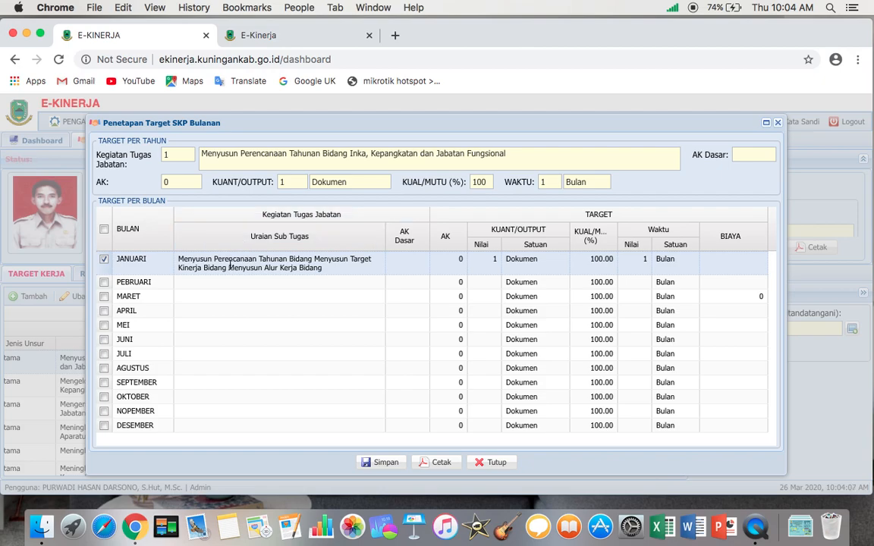
Examine January's output unit choices, time value and cost field plus July's cost field, and close the monthly targets without saving.
{"action": "left_click", "coordinate": [547, 270]}
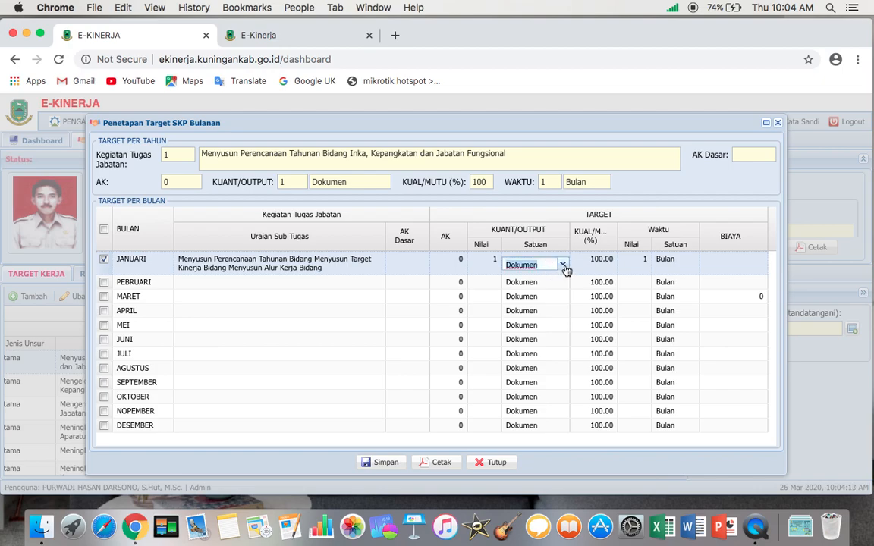
{"action": "left_click", "coordinate": [563, 265]}
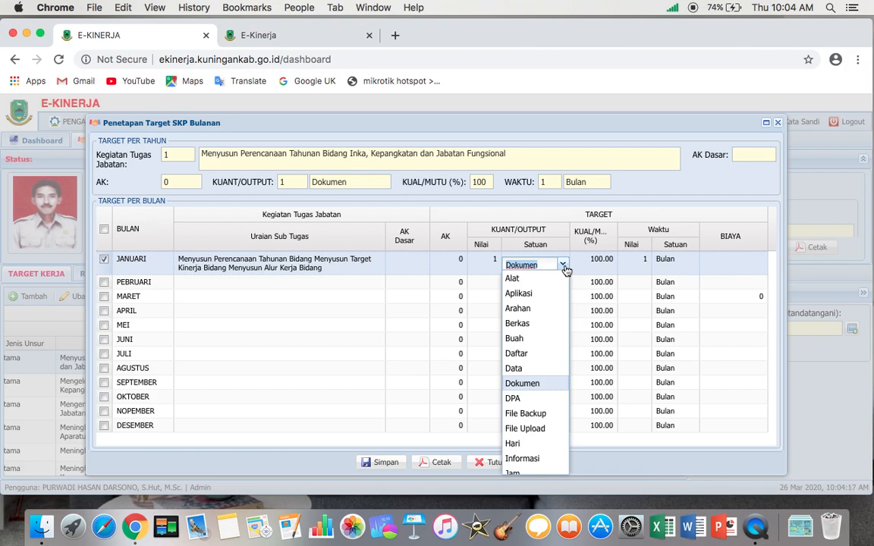
{"action": "left_click", "coordinate": [563, 266]}
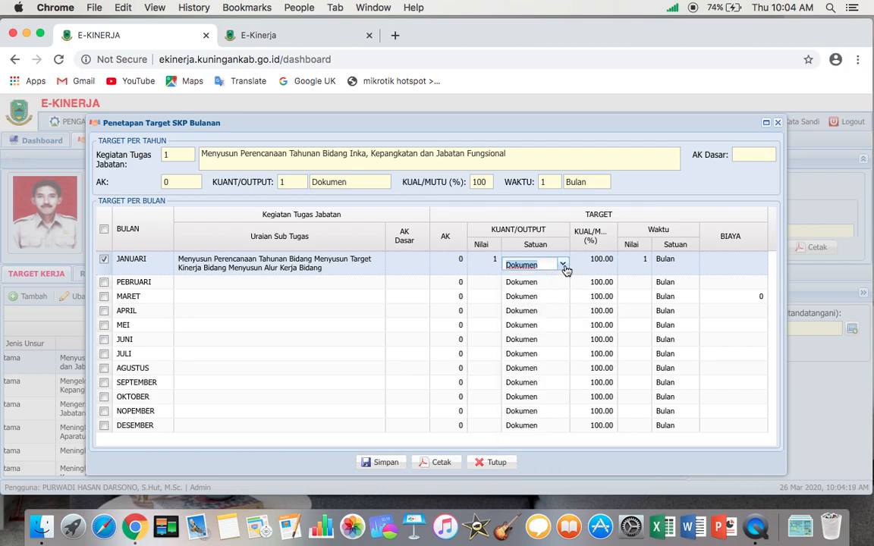
{"action": "left_click", "coordinate": [726, 266]}
{"action": "left_click", "coordinate": [645, 260]}
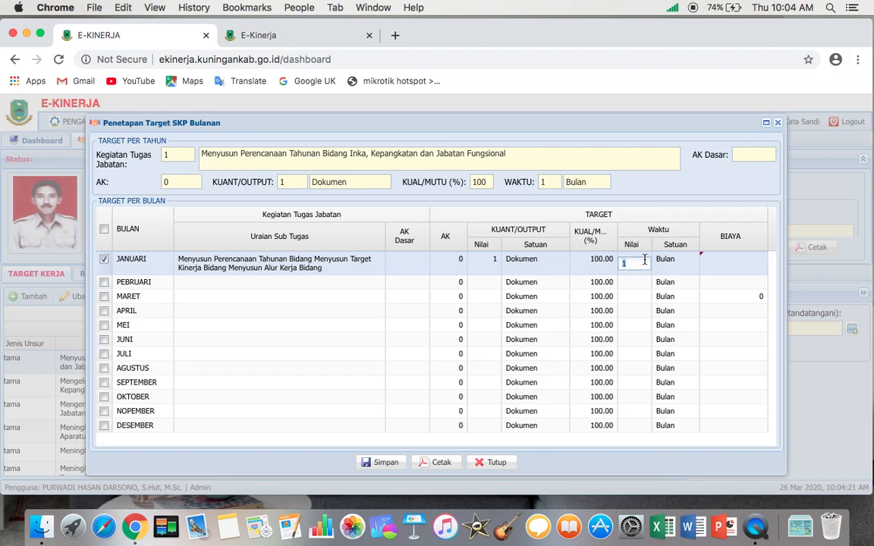
{"action": "left_click", "coordinate": [719, 268]}
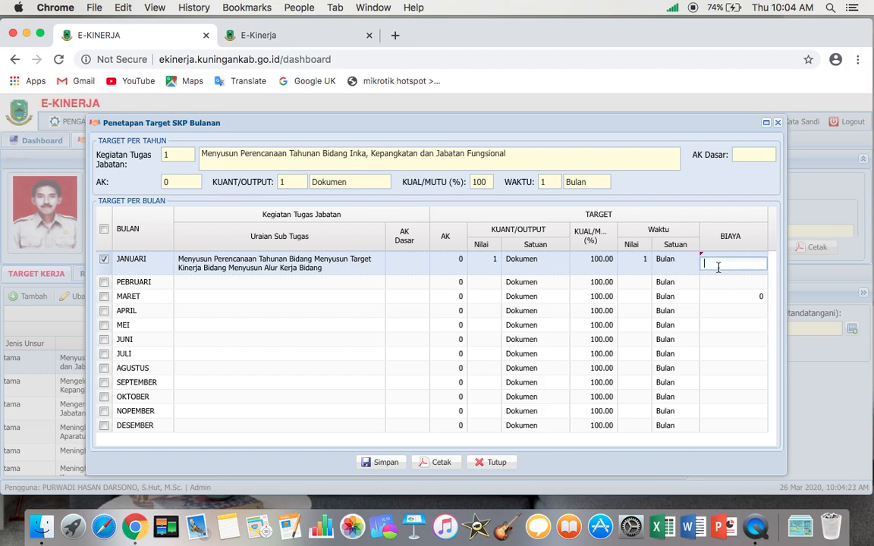
{"action": "left_click", "coordinate": [737, 351]}
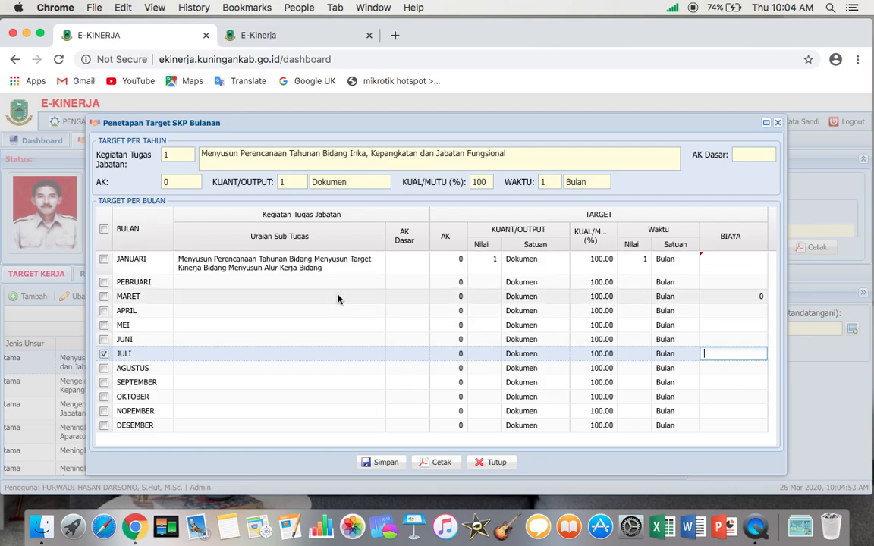
{"action": "left_click", "coordinate": [778, 125]}
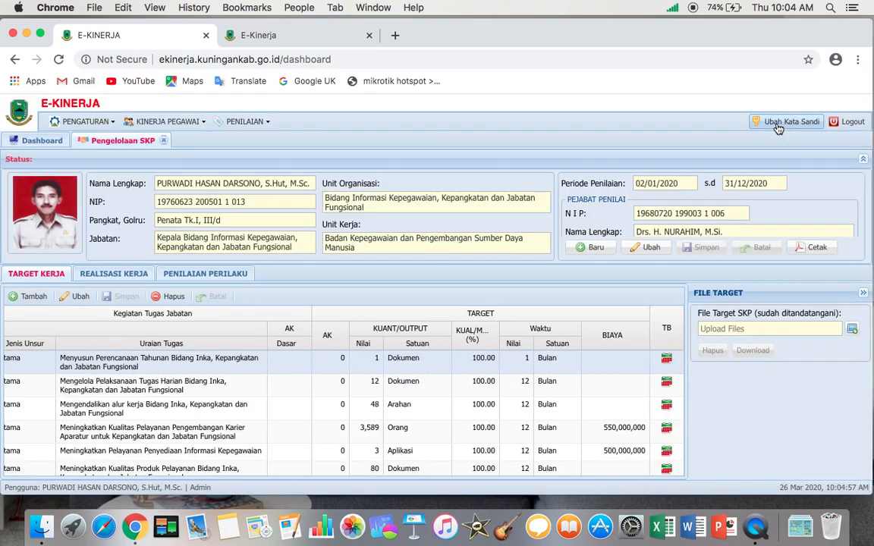
Examine the monthly SKP targets of the second task, Mengelola Pelaksanaan Tugas Harian, and of the fourth task, Meningkatkan Kualitas Pelayanan Pengembangan Karier Aparatur.
{"action": "scroll", "coordinate": [364, 414], "scroll_direction": "down", "scroll_amount": 2}
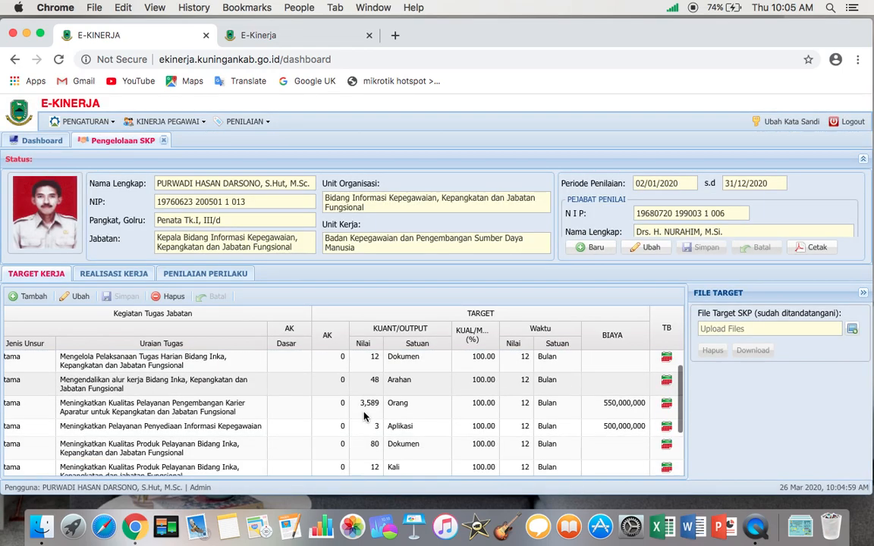
{"action": "scroll", "coordinate": [363, 415], "scroll_direction": "up", "scroll_amount": 2}
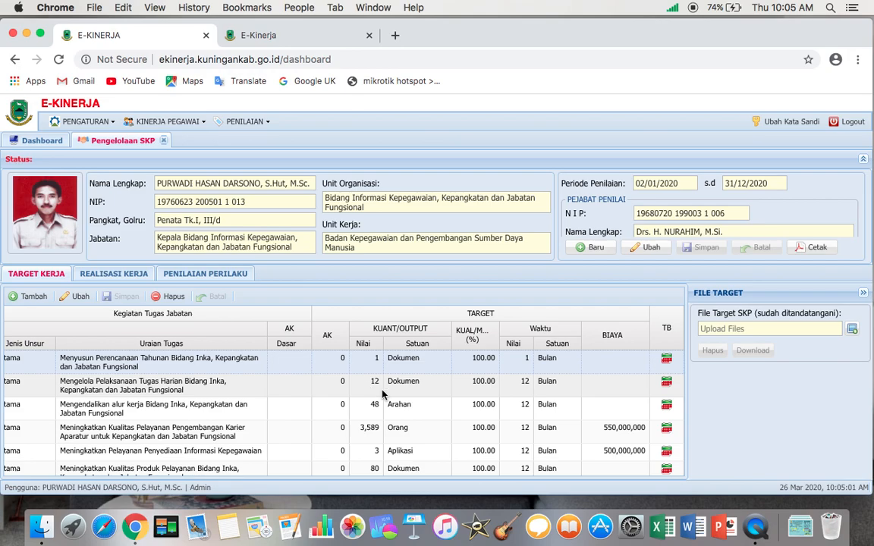
{"action": "left_click", "coordinate": [667, 387]}
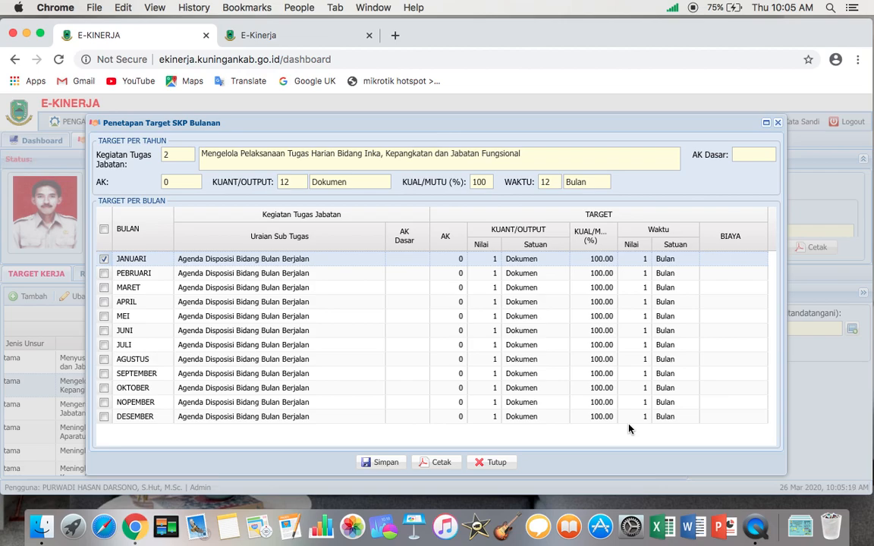
{"action": "left_click", "coordinate": [778, 123]}
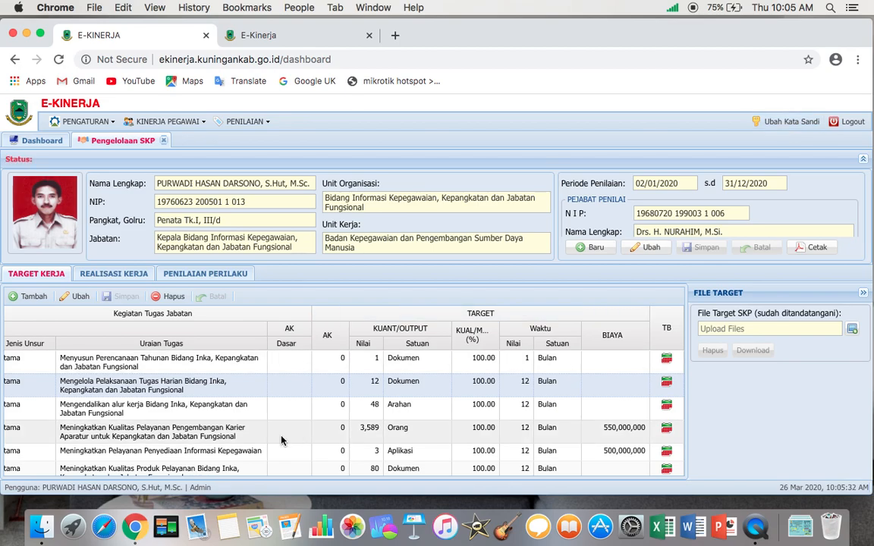
{"action": "left_click", "coordinate": [665, 431]}
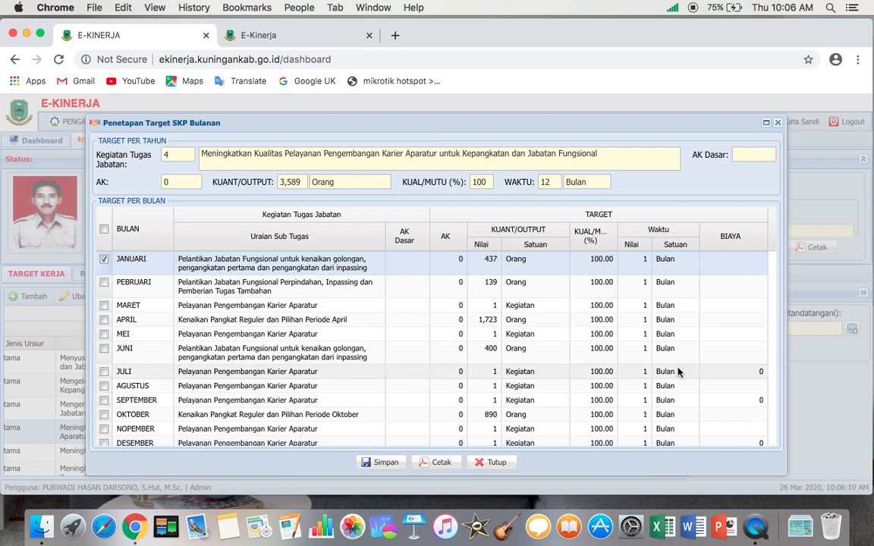
{"action": "left_click", "coordinate": [777, 124]}
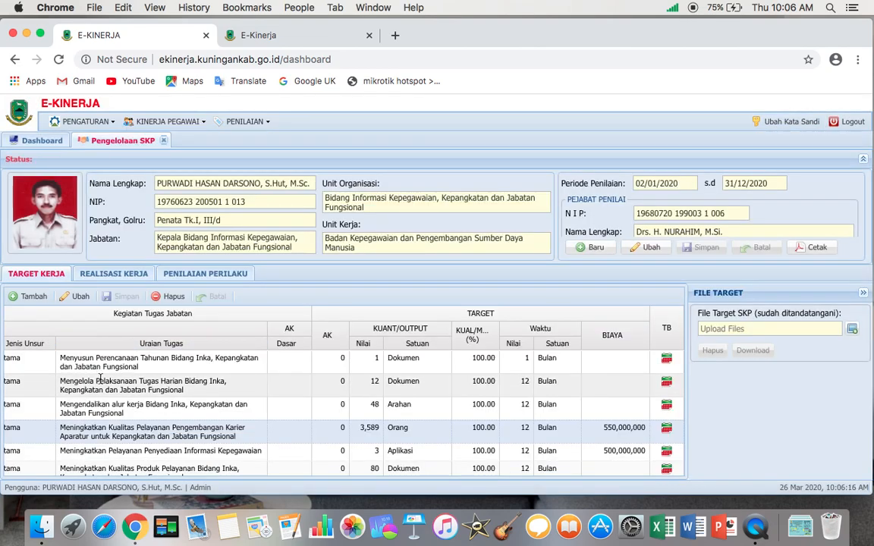
Look through the remaining annual task targets and display the Realisasi Kerja records for the job tasks.
{"action": "scroll", "coordinate": [625, 439], "scroll_direction": "down", "scroll_amount": 3}
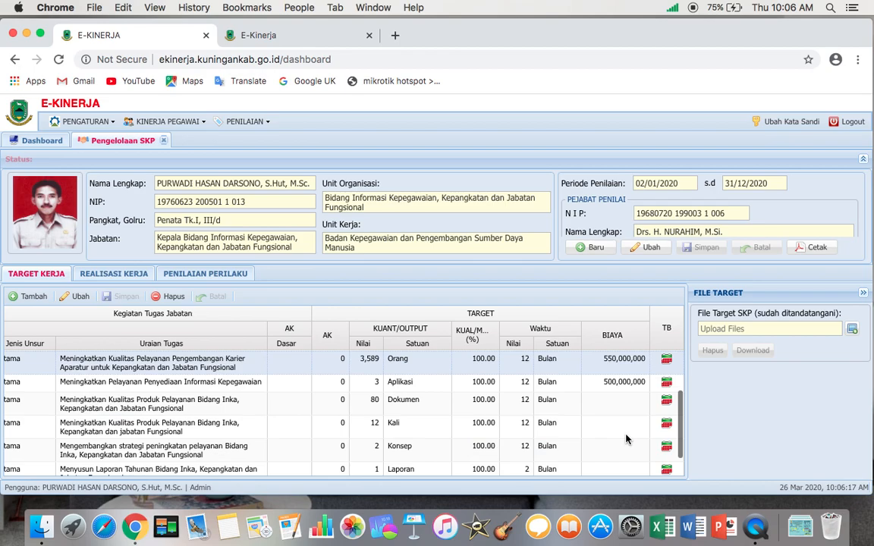
{"action": "scroll", "coordinate": [626, 438], "scroll_direction": "down", "scroll_amount": 1}
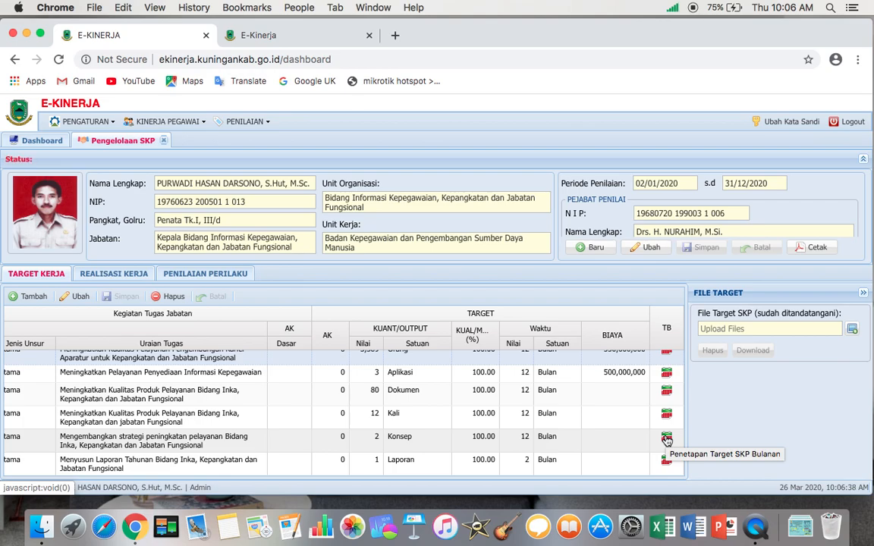
{"action": "left_click", "coordinate": [116, 275]}
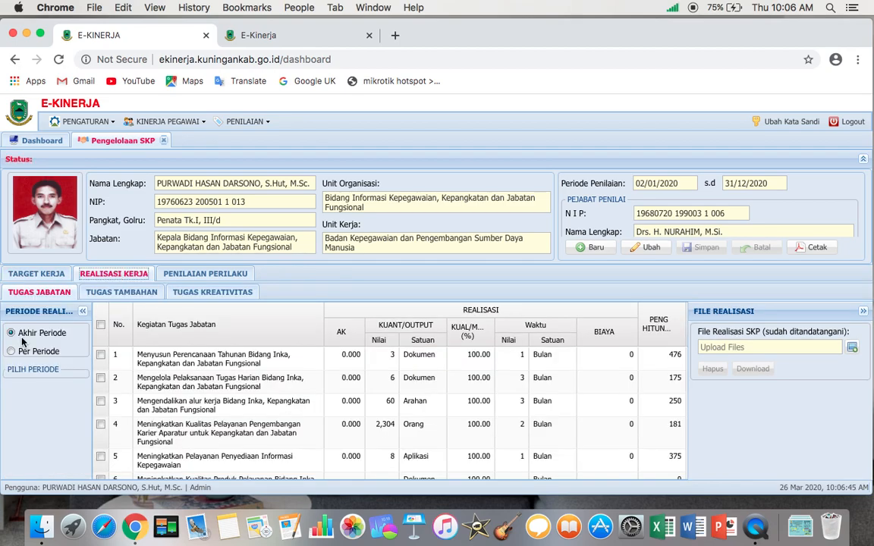
Examine the end-of-period job task realisation, and switch to the per-period records for January through April.
{"action": "scroll", "coordinate": [199, 401], "scroll_direction": "down", "scroll_amount": 3}
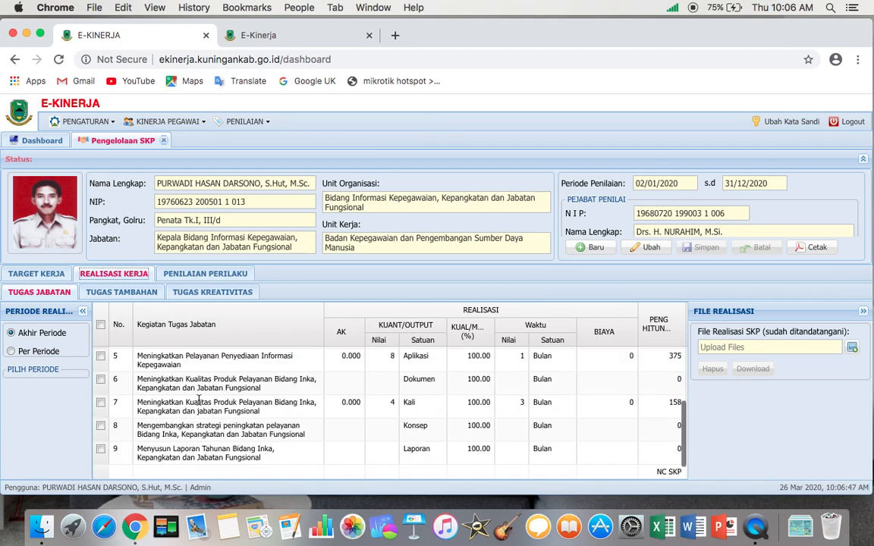
{"action": "left_click", "coordinate": [12, 352]}
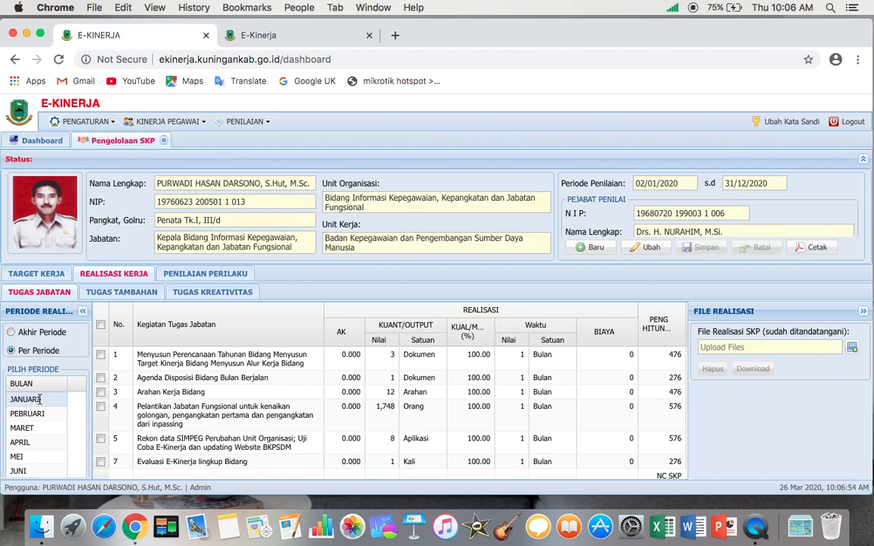
{"action": "left_click", "coordinate": [37, 399]}
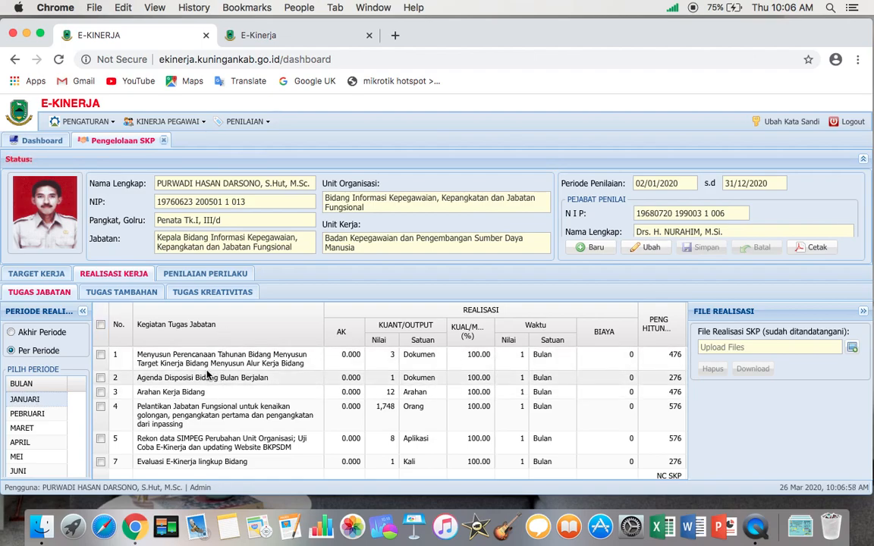
{"action": "left_click", "coordinate": [41, 414]}
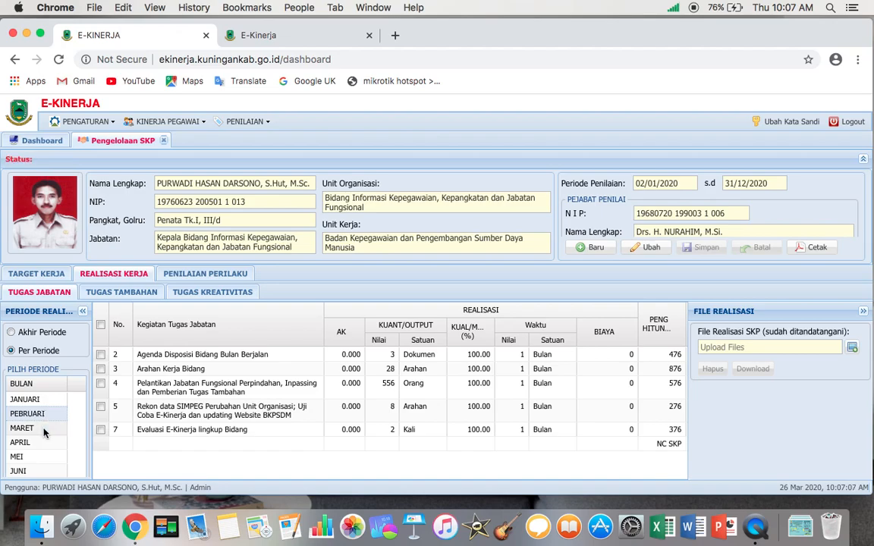
{"action": "left_click", "coordinate": [43, 429]}
{"action": "left_click", "coordinate": [43, 445]}
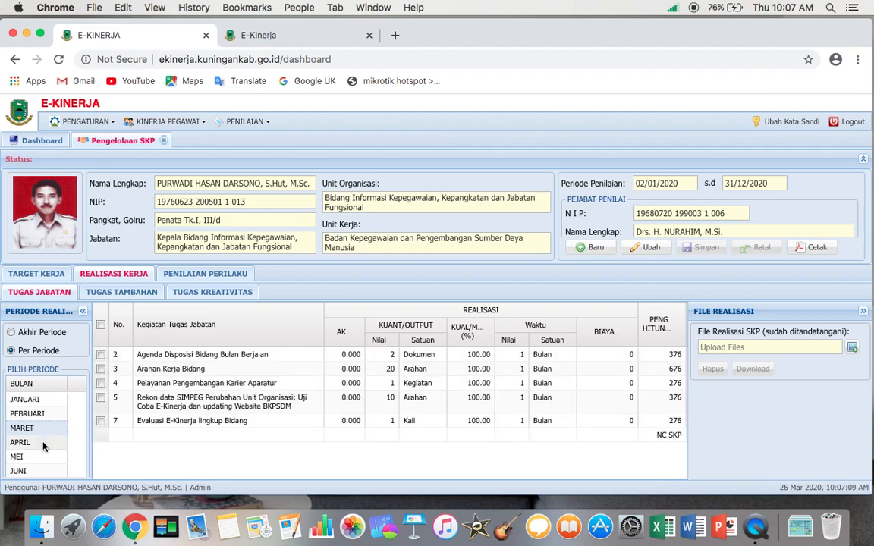
Examine the monthly job task realisation for May, June, July and December.
{"action": "scroll", "coordinate": [44, 446], "scroll_direction": "down", "scroll_amount": 3}
{"action": "left_click", "coordinate": [31, 399]}
{"action": "left_click", "coordinate": [29, 413]}
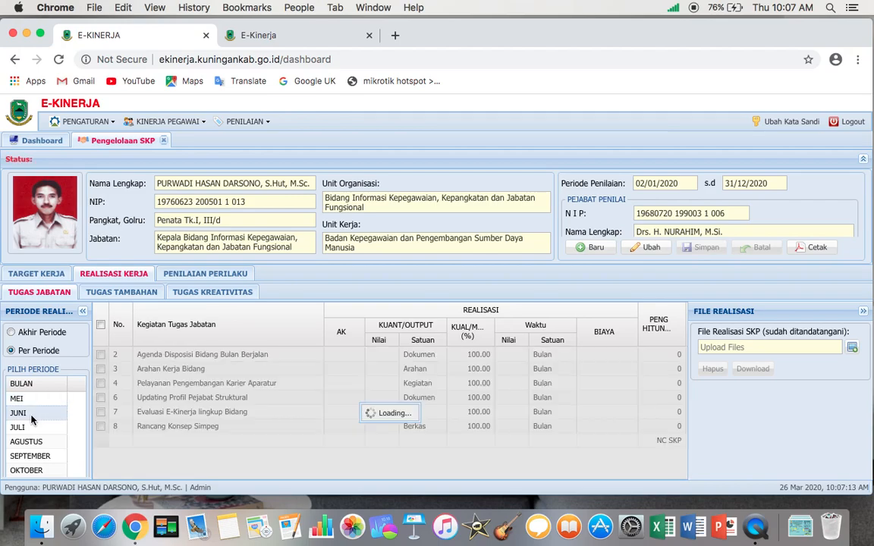
{"action": "left_click", "coordinate": [32, 428]}
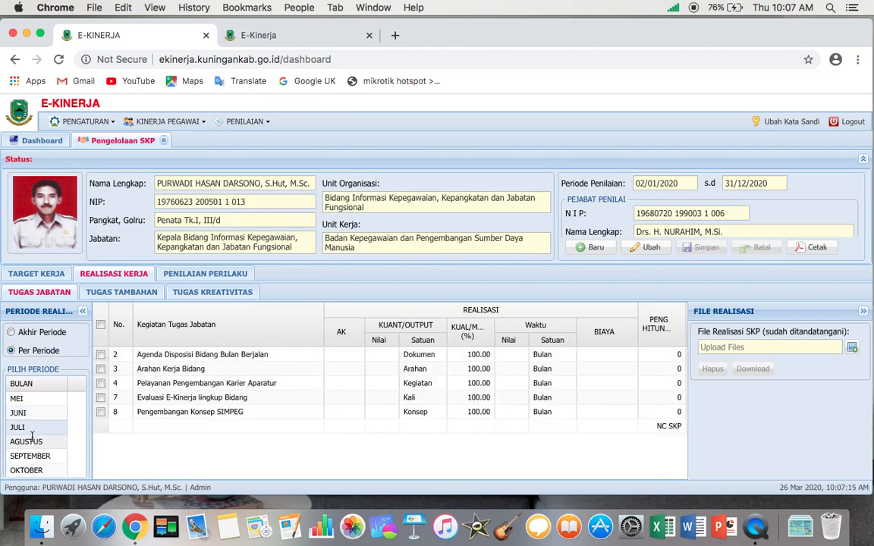
{"action": "scroll", "coordinate": [32, 437], "scroll_direction": "down", "scroll_amount": 2}
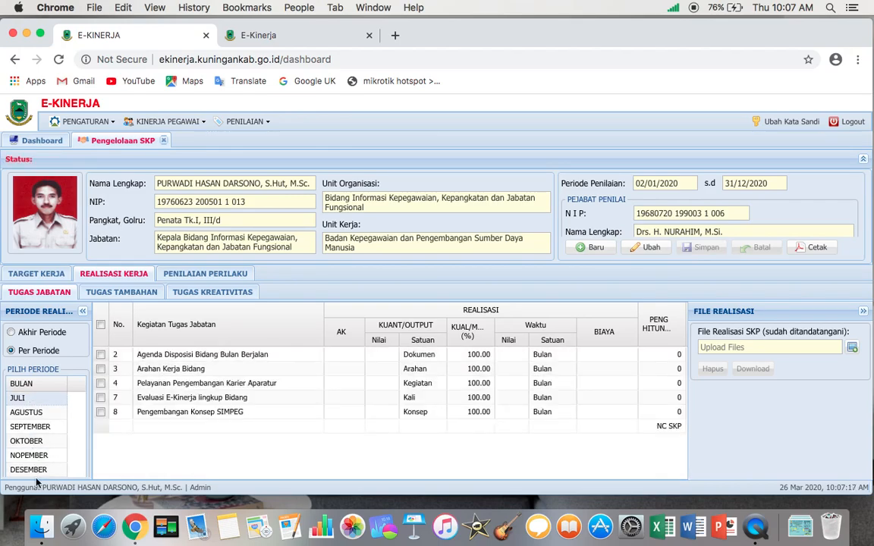
{"action": "left_click", "coordinate": [38, 469]}
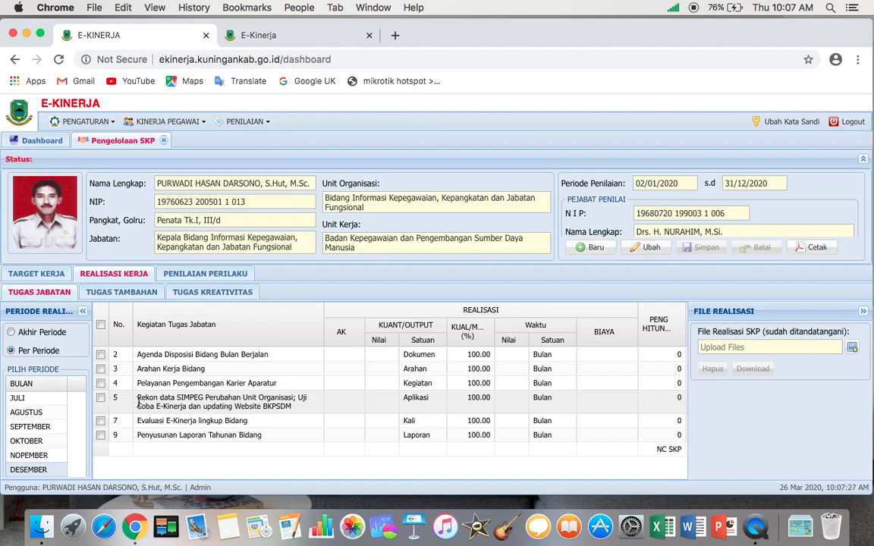
Return to the annual work targets, and open Aktivitas Kerja with a wider activity selection area beside the calendar.
{"action": "left_click", "coordinate": [58, 275]}
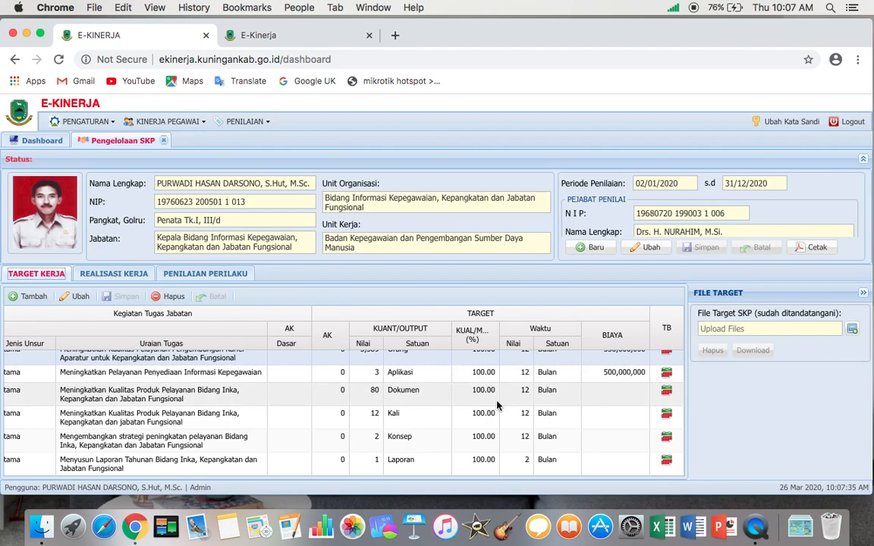
{"action": "scroll", "coordinate": [639, 408], "scroll_direction": "up", "scroll_amount": 3}
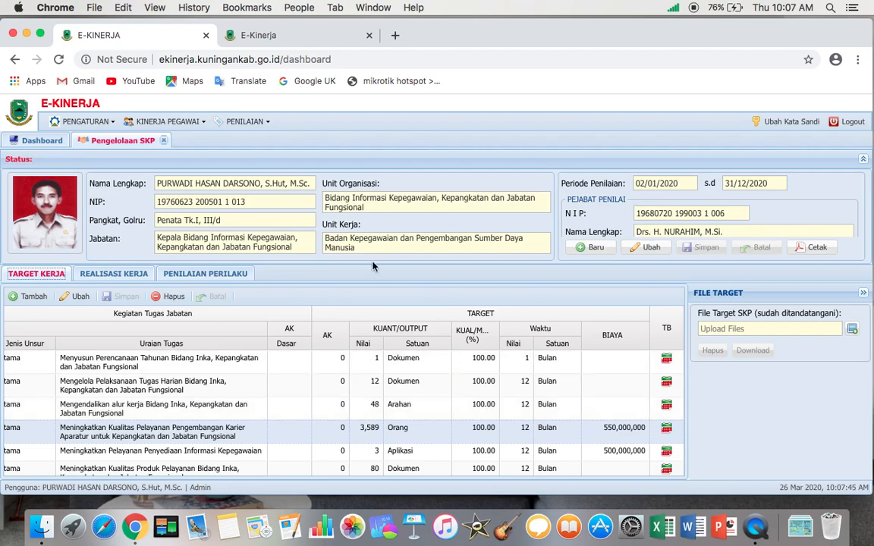
{"action": "left_click", "coordinate": [180, 126]}
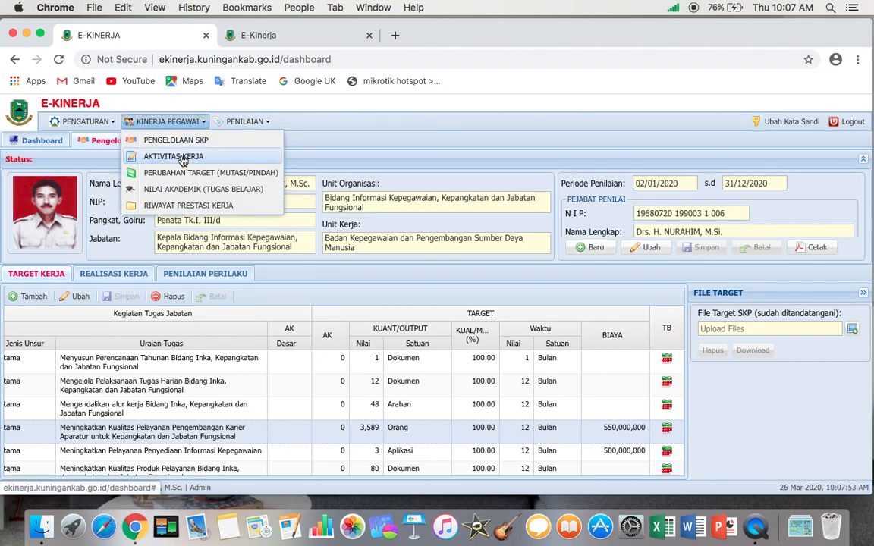
{"action": "left_click", "coordinate": [182, 159]}
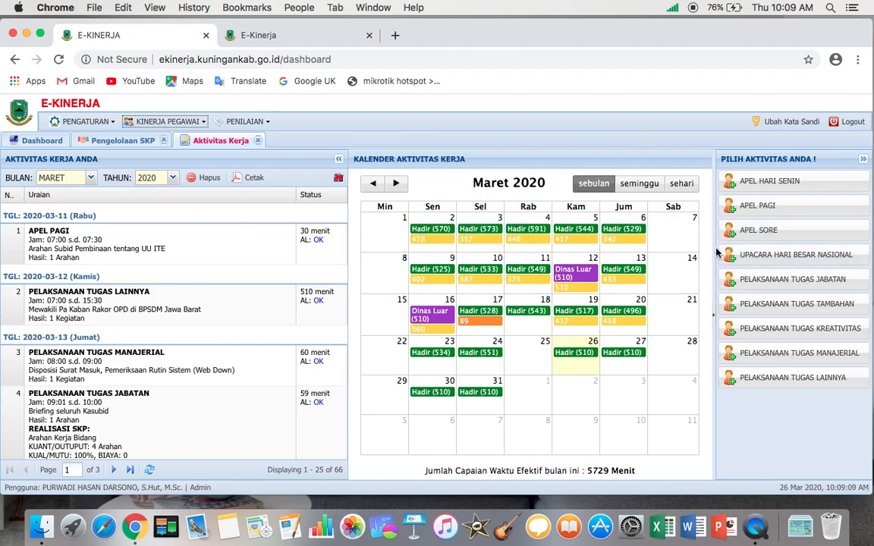
{"action": "left_click_drag", "start_coordinate": [714, 250], "coordinate": [681, 251]}
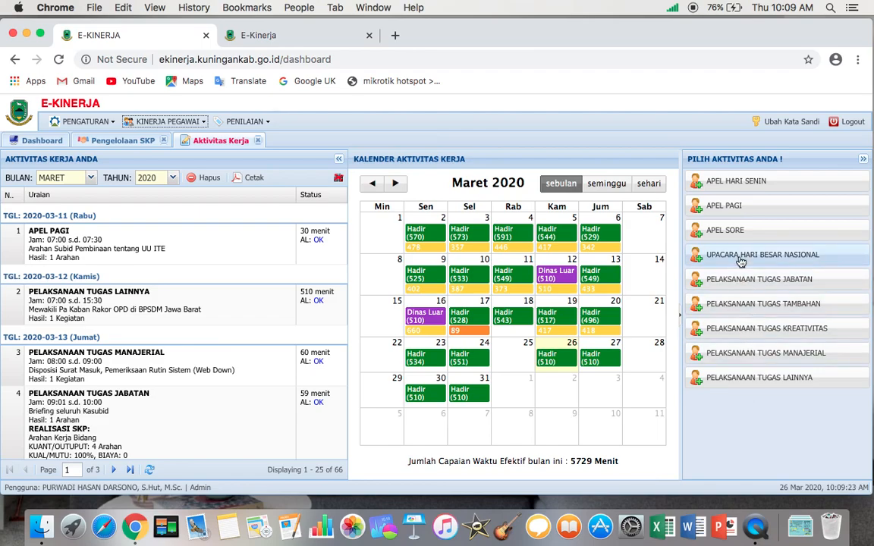
Start an Apel Hari Senin activity report and set its date to 2020-03-23.
{"action": "left_click", "coordinate": [740, 184]}
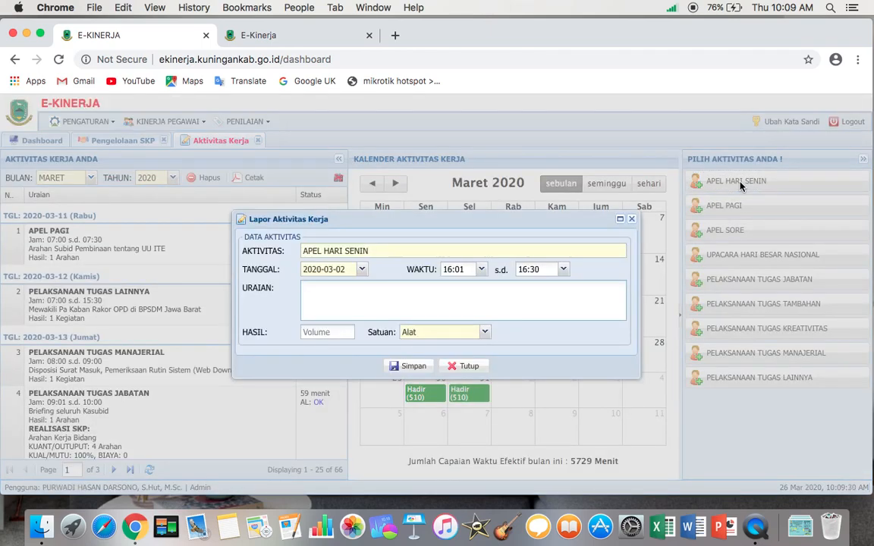
{"action": "left_click", "coordinate": [363, 271]}
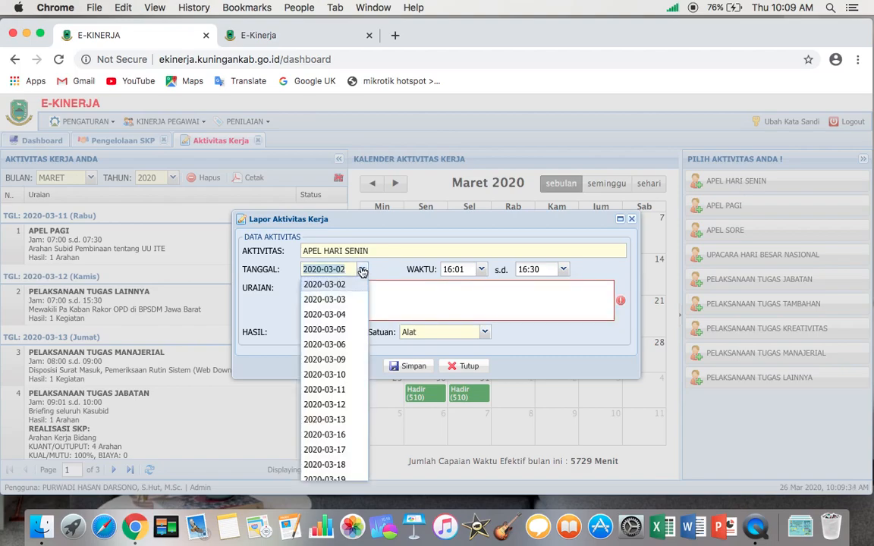
{"action": "left_click_drag", "start_coordinate": [366, 221], "coordinate": [385, 225]}
{"action": "left_click", "coordinate": [379, 275]}
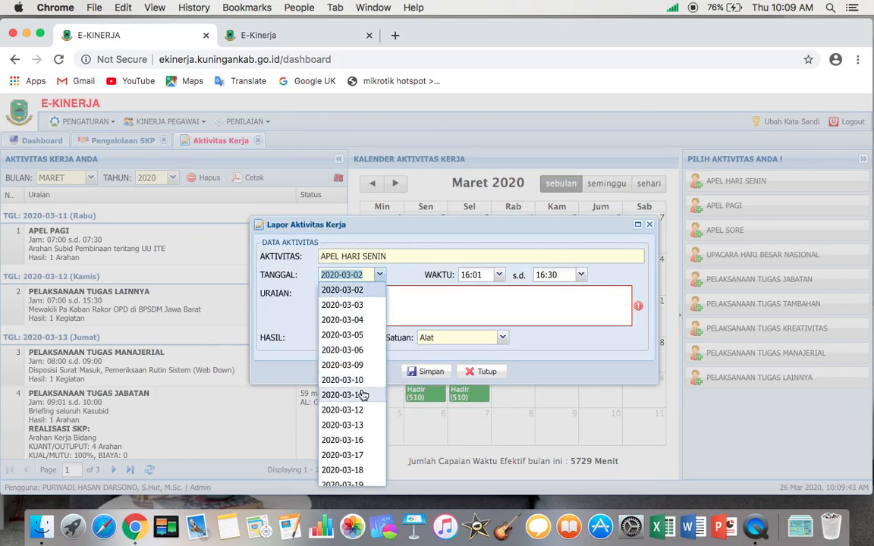
{"action": "scroll", "coordinate": [363, 396], "scroll_direction": "down", "scroll_amount": 5}
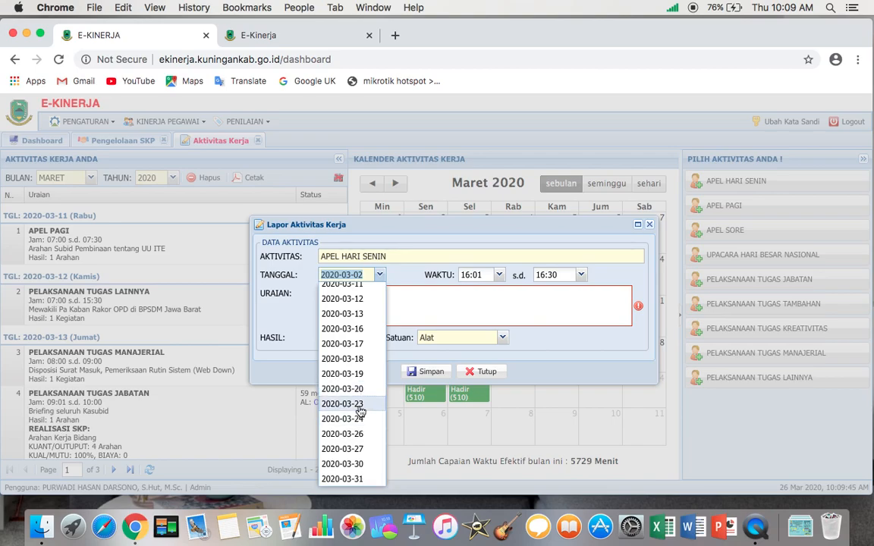
{"action": "left_click", "coordinate": [356, 403]}
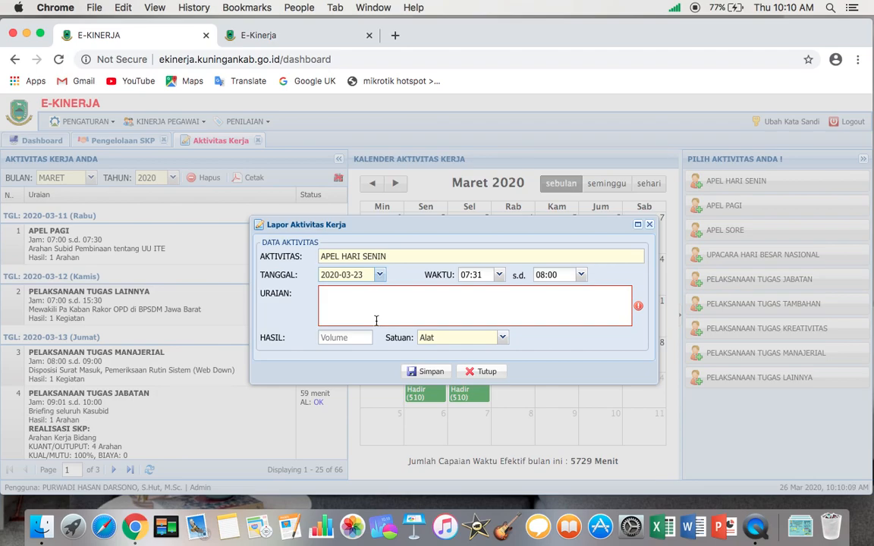
Describe the activity as "Arahan Kepala Badan tentang kewaspadaan Covid-19" with a result of 1 Arahan.
{"action": "left_click", "coordinate": [342, 296]}
{"action": "type", "text": "Arahan"}
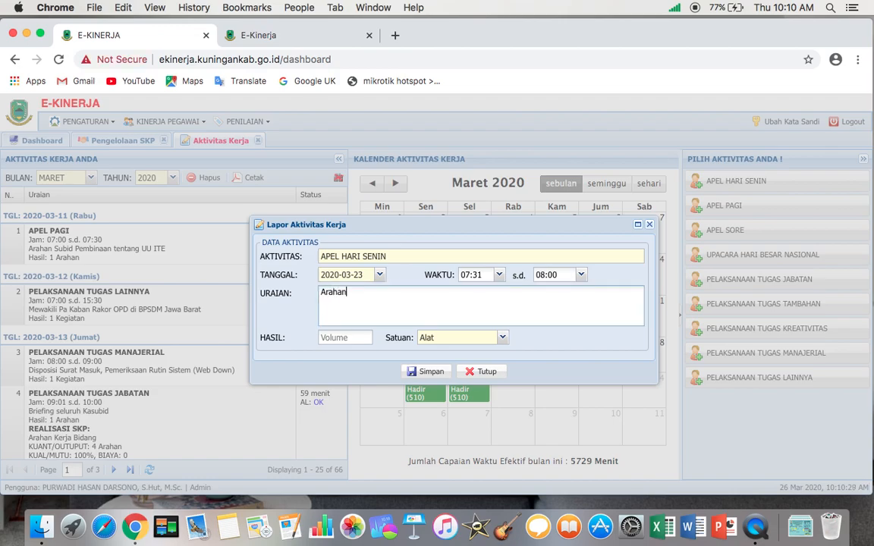
{"action": "type", "text": " Kepala Badan tentang kew"}
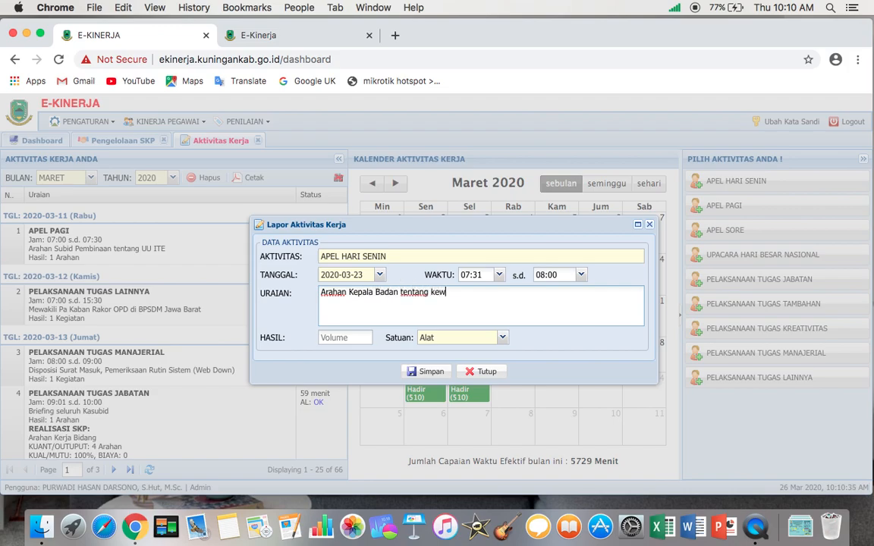
{"action": "type", "text": "aspadaan Covid-19"}
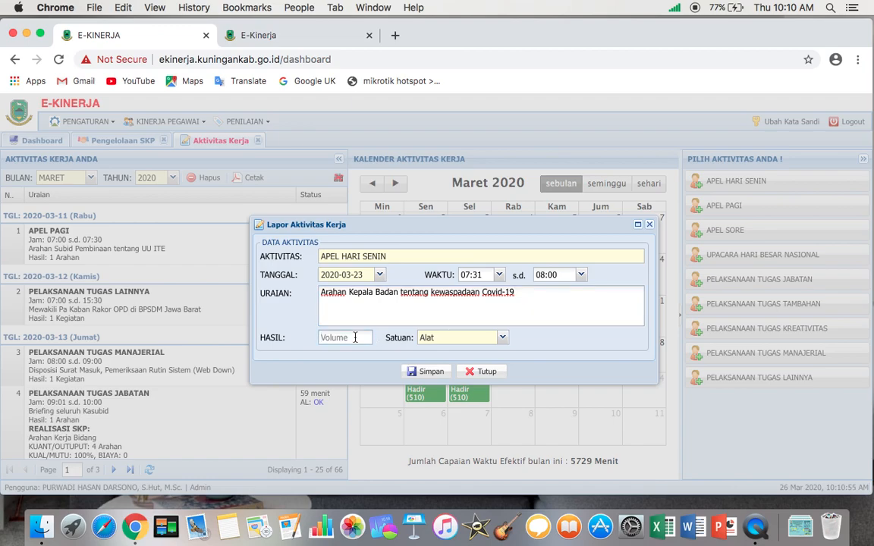
{"action": "type", "text": "1"}
{"action": "left_click", "coordinate": [464, 337]}
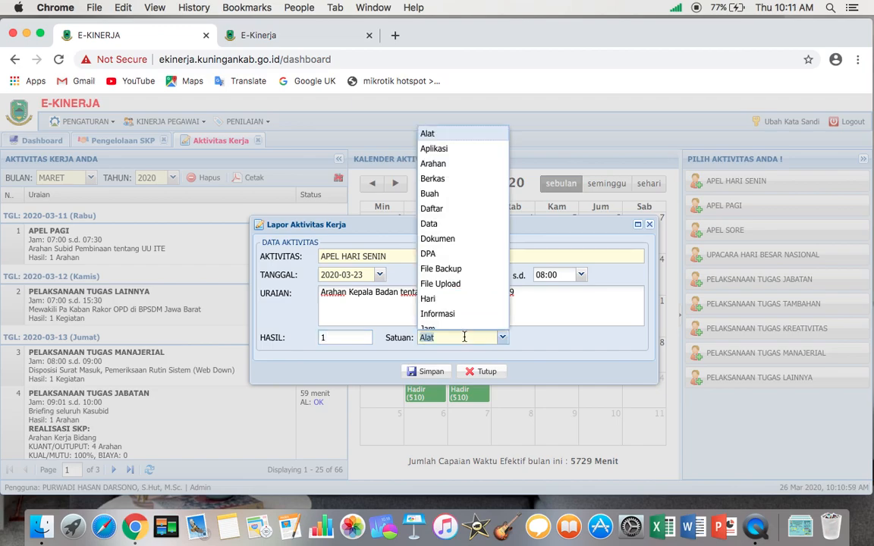
{"action": "left_click", "coordinate": [446, 164]}
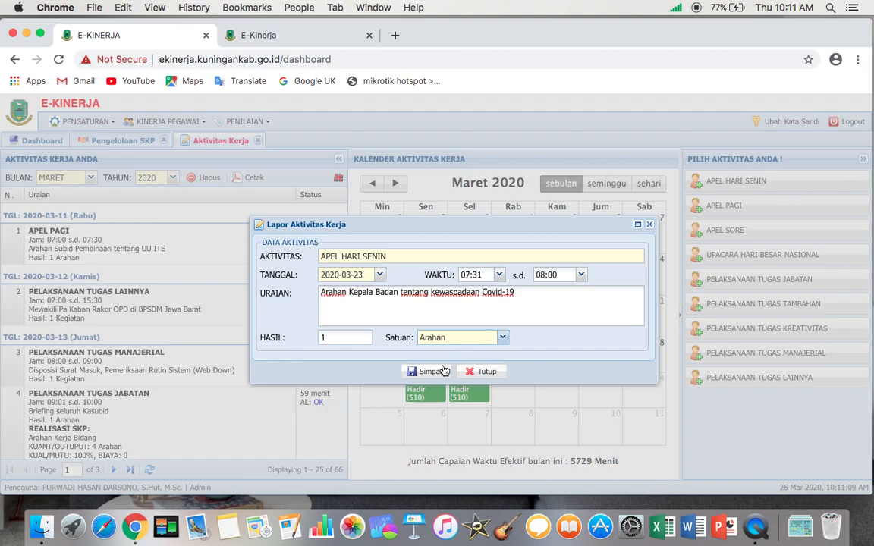
Set the activity time to 07:00 until 07:30, try to save the report, and close the form.
{"action": "left_click", "coordinate": [499, 275]}
{"action": "scroll", "coordinate": [498, 323], "scroll_direction": "down", "scroll_amount": 5}
{"action": "scroll", "coordinate": [498, 325], "scroll_direction": "down", "scroll_amount": 3}
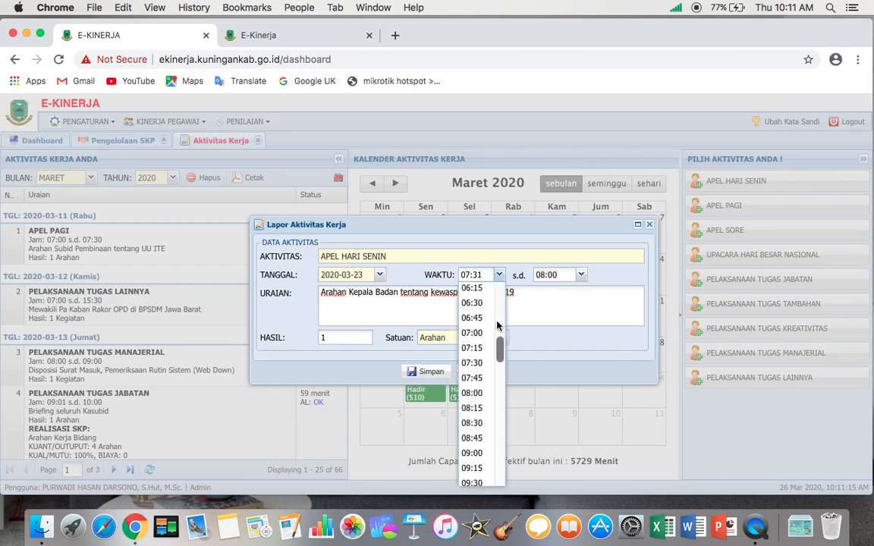
{"action": "left_click", "coordinate": [479, 334]}
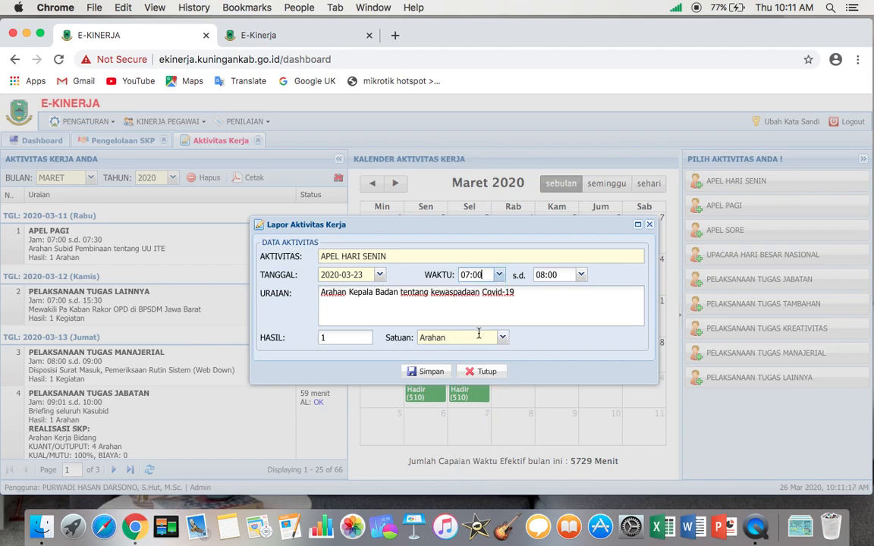
{"action": "left_click", "coordinate": [581, 275]}
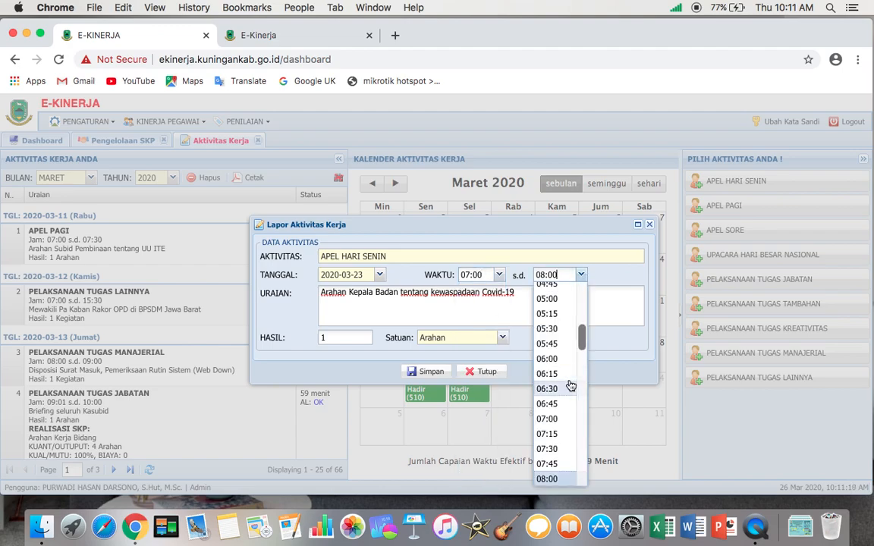
{"action": "left_click", "coordinate": [546, 448]}
{"action": "left_click", "coordinate": [430, 371]}
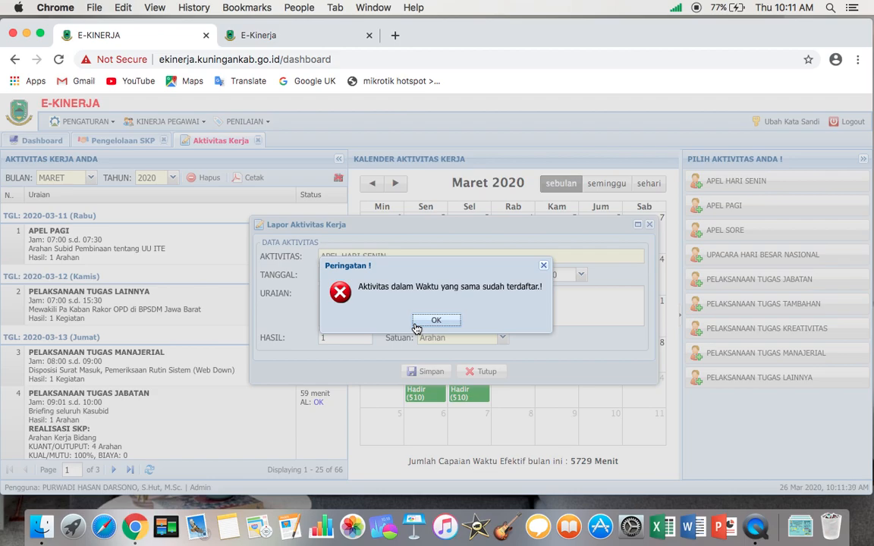
{"action": "left_click", "coordinate": [434, 320]}
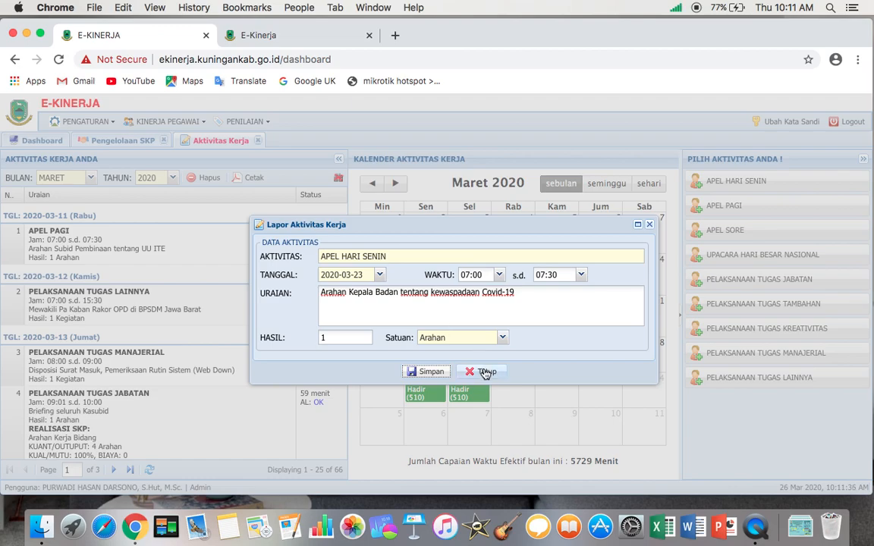
{"action": "left_click", "coordinate": [486, 373]}
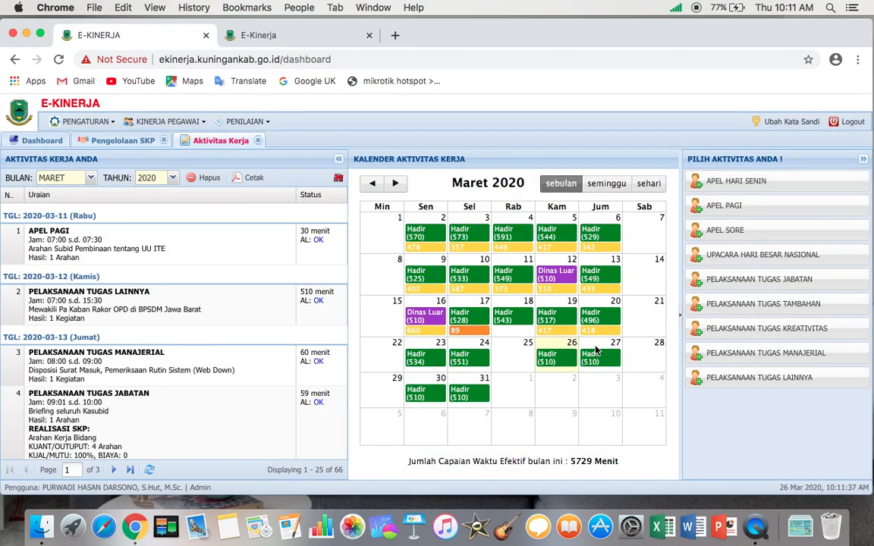
Start an Apel Pagi activity report, move the form clear of the calendar's first week, and set its date to 2020-03-18.
{"action": "left_click", "coordinate": [735, 207]}
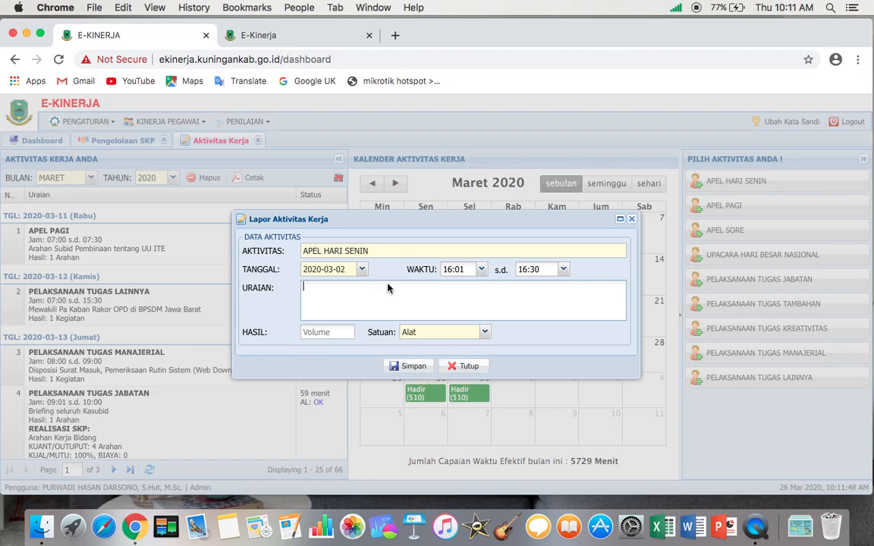
{"action": "left_click", "coordinate": [361, 270]}
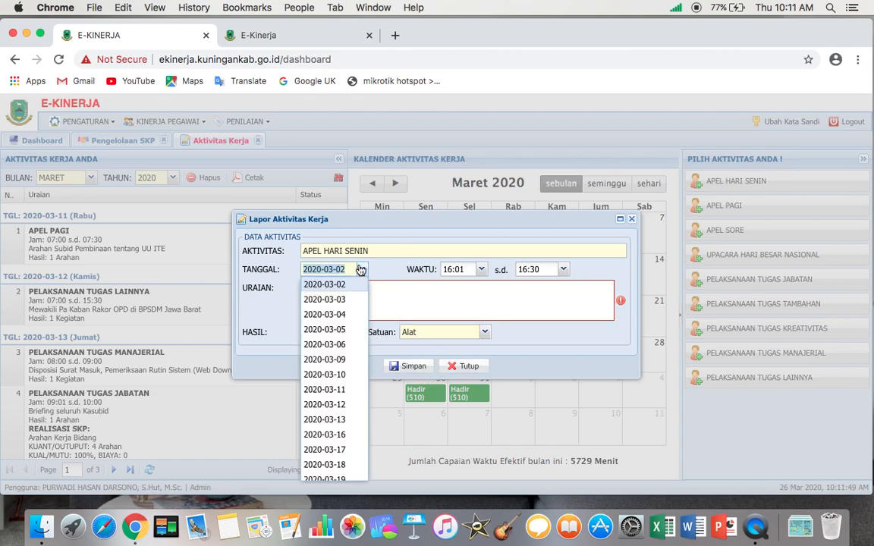
{"action": "left_click_drag", "start_coordinate": [361, 219], "coordinate": [544, 405]}
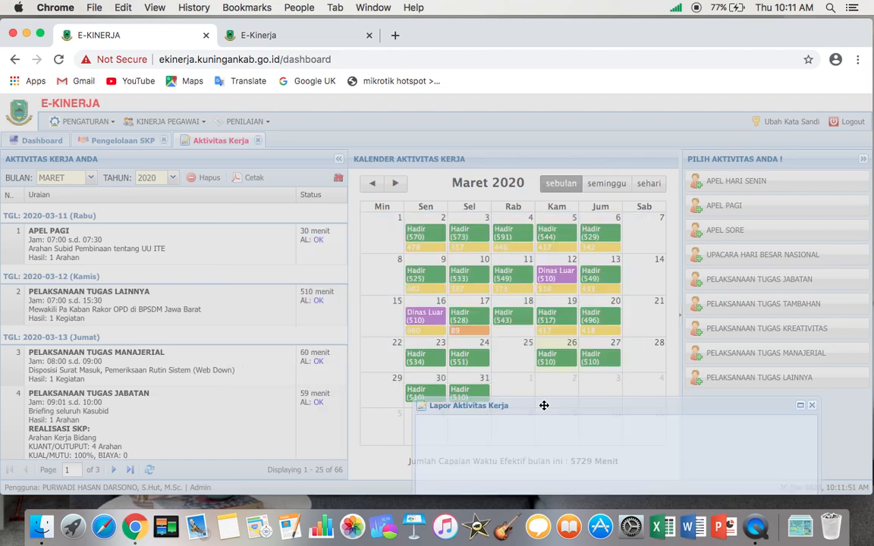
{"action": "left_click_drag", "start_coordinate": [544, 405], "coordinate": [511, 266]}
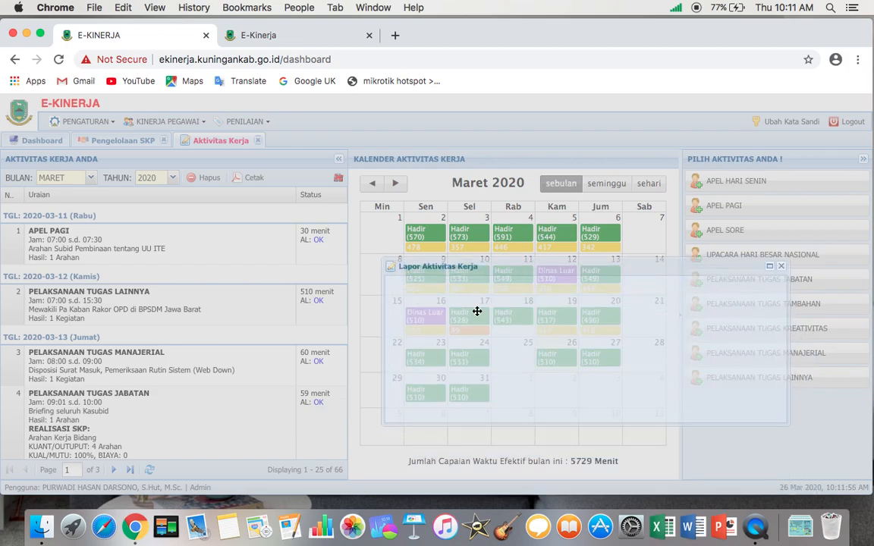
{"action": "left_click", "coordinate": [476, 315]}
{"action": "scroll", "coordinate": [491, 387], "scroll_direction": "down", "scroll_amount": 2}
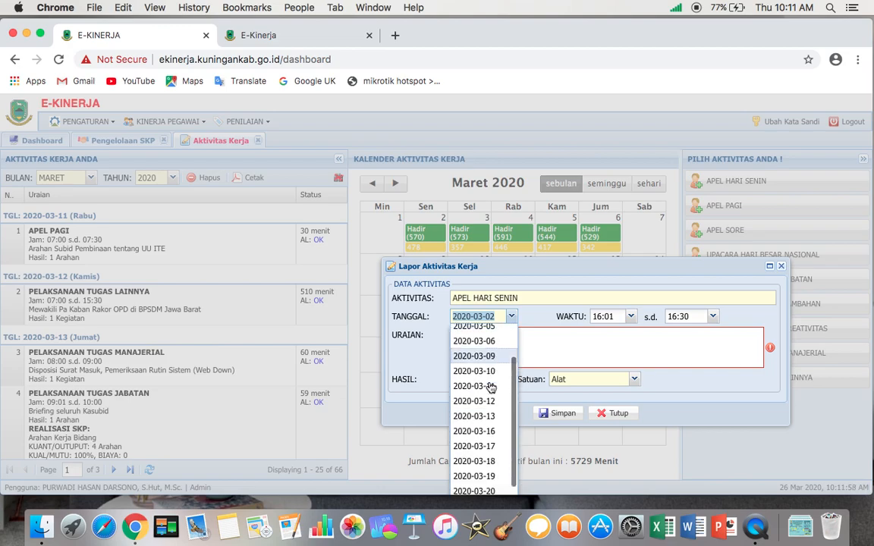
{"action": "scroll", "coordinate": [492, 388], "scroll_direction": "down", "scroll_amount": 3}
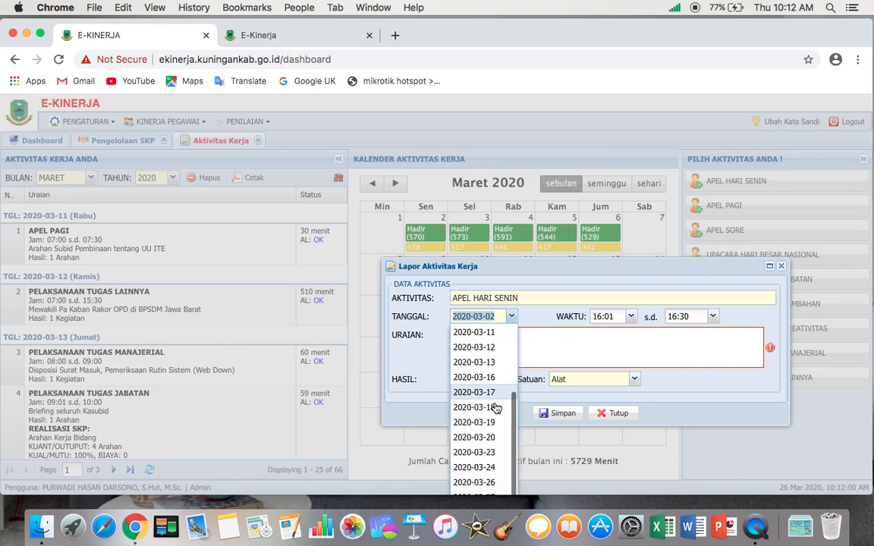
{"action": "left_click", "coordinate": [494, 409]}
Describe the activity as "Arahan Sekba tentang pelayanan satu pintu" with a result of 1 Arahan, and save the report.
{"action": "left_click", "coordinate": [474, 336]}
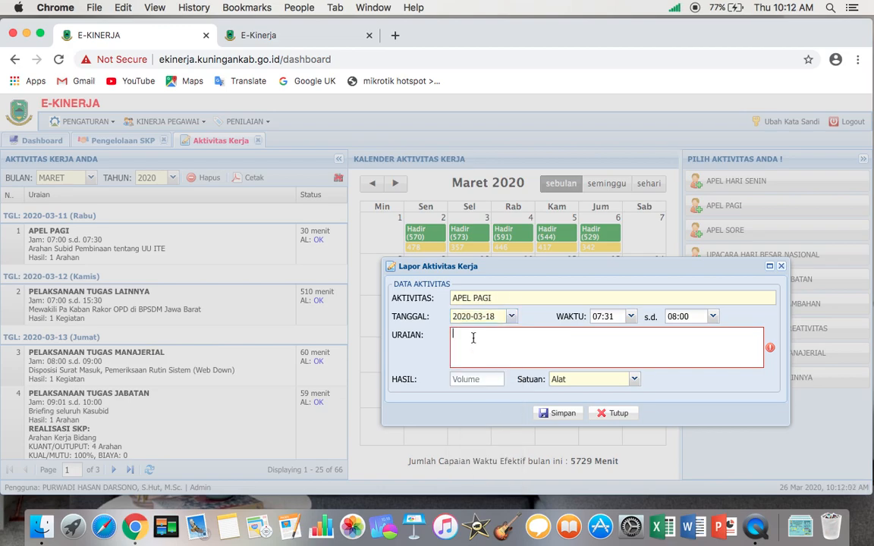
{"action": "type", "text": "A"}
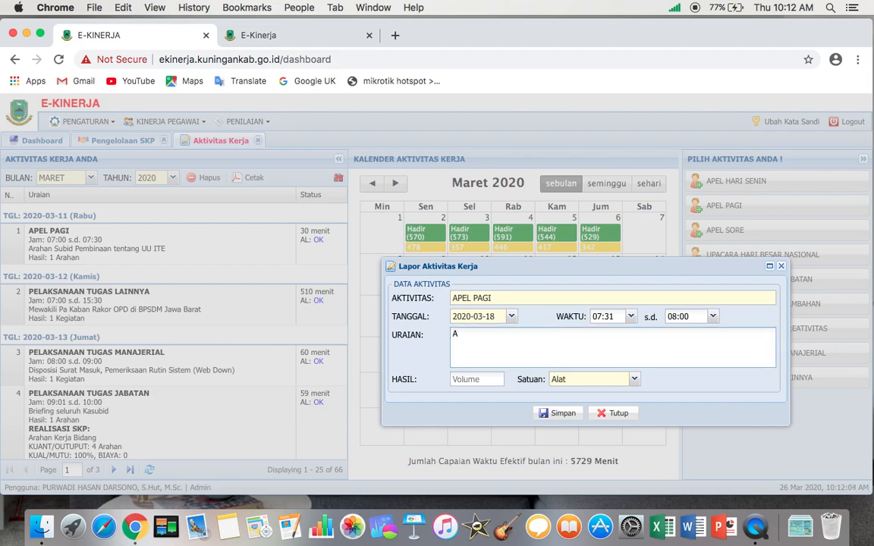
{"action": "type", "text": "rahan Sekba tenta"}
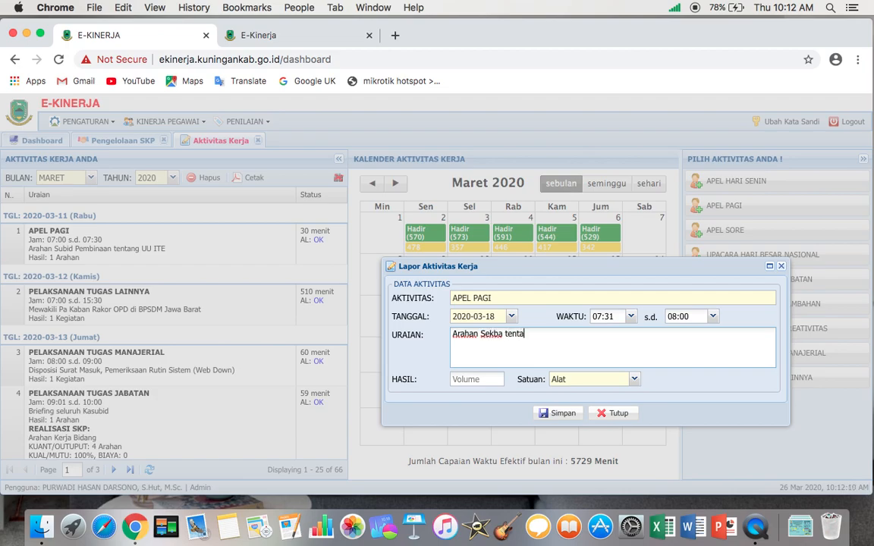
{"action": "type", "text": "ng pelayanan satu pi"}
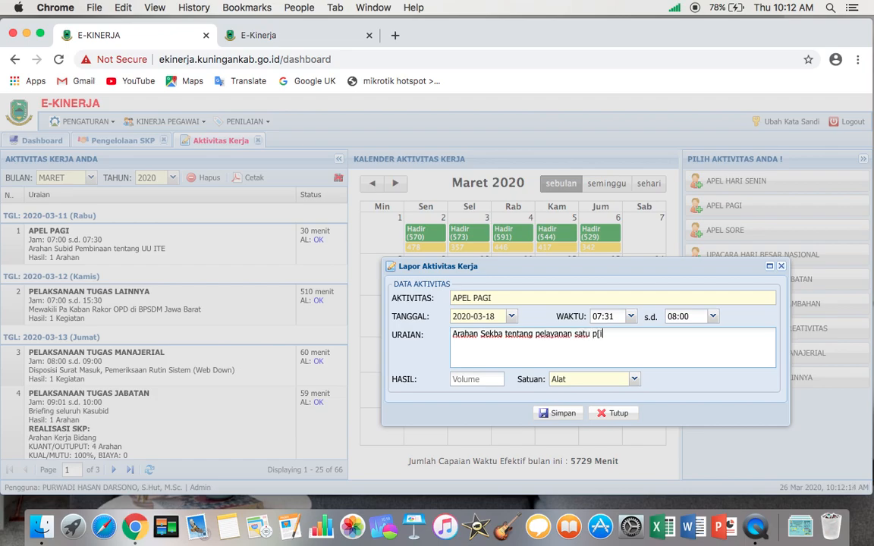
{"action": "type", "text": "ntu"}
{"action": "left_click", "coordinate": [473, 380]}
{"action": "type", "text": "1"}
{"action": "left_click", "coordinate": [584, 379]}
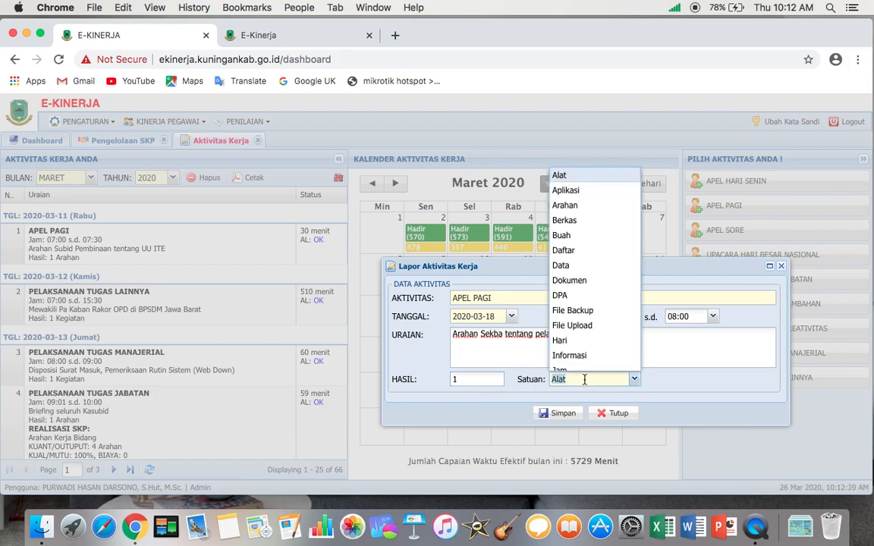
{"action": "left_click", "coordinate": [568, 202]}
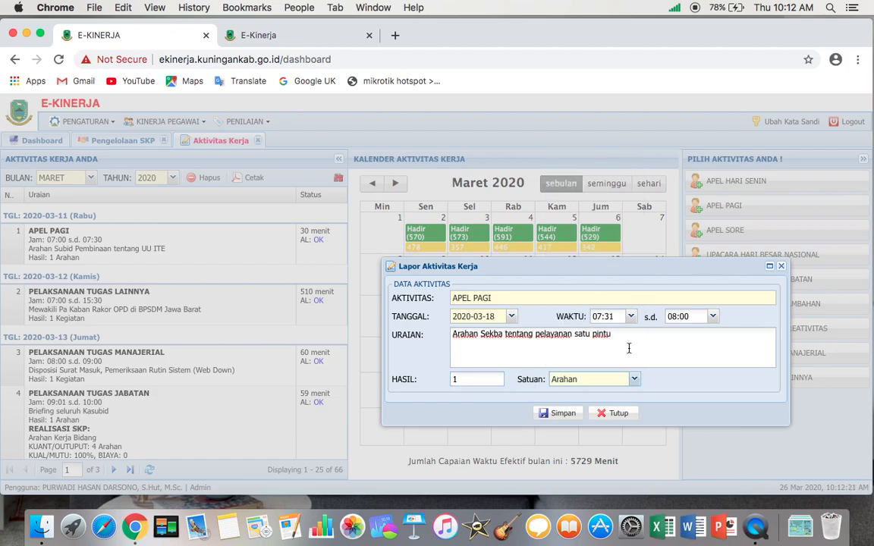
{"action": "left_click", "coordinate": [565, 413]}
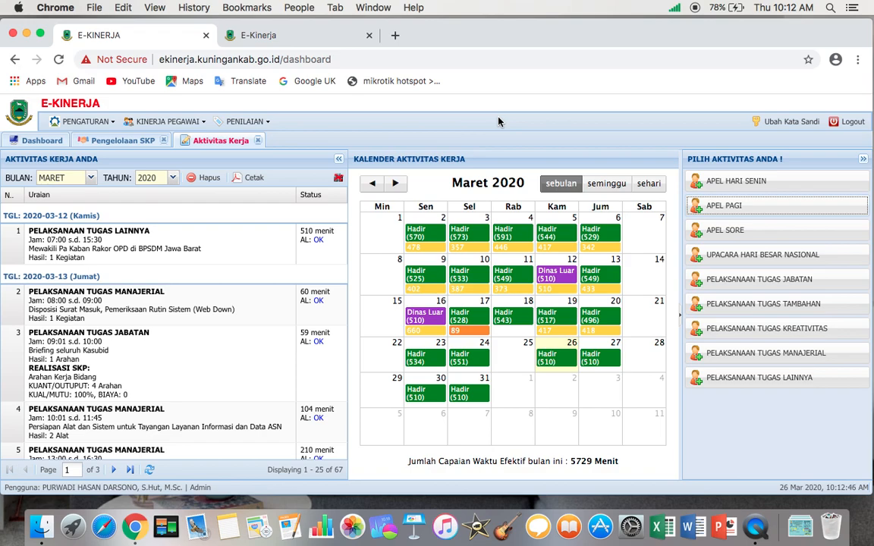
View the report form for Upacara Hari Besar Nasional and close it without entering anything.
{"action": "left_click", "coordinate": [772, 258]}
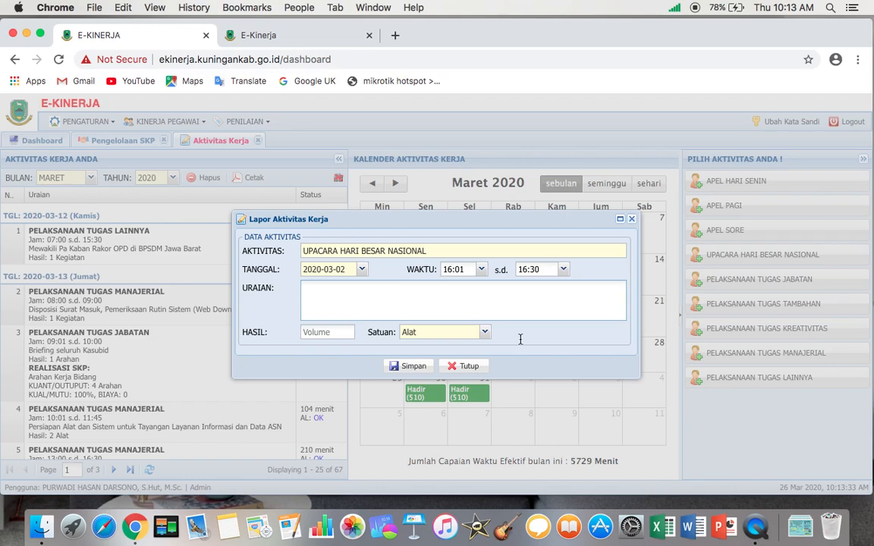
{"action": "left_click", "coordinate": [632, 220]}
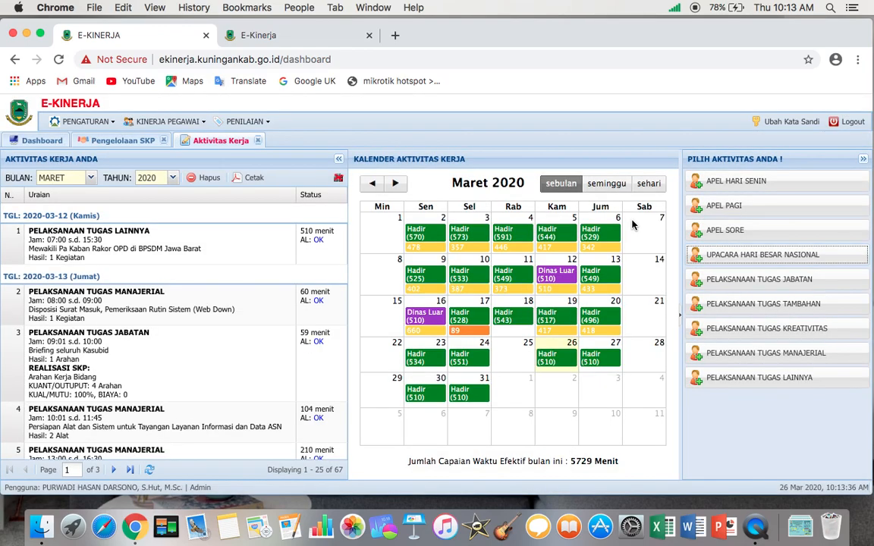
Start a Pelaksanaan Tugas Jabatan report and link it to the job task Pelayanan Pengembangan Karier Aparatur.
{"action": "left_click", "coordinate": [718, 285]}
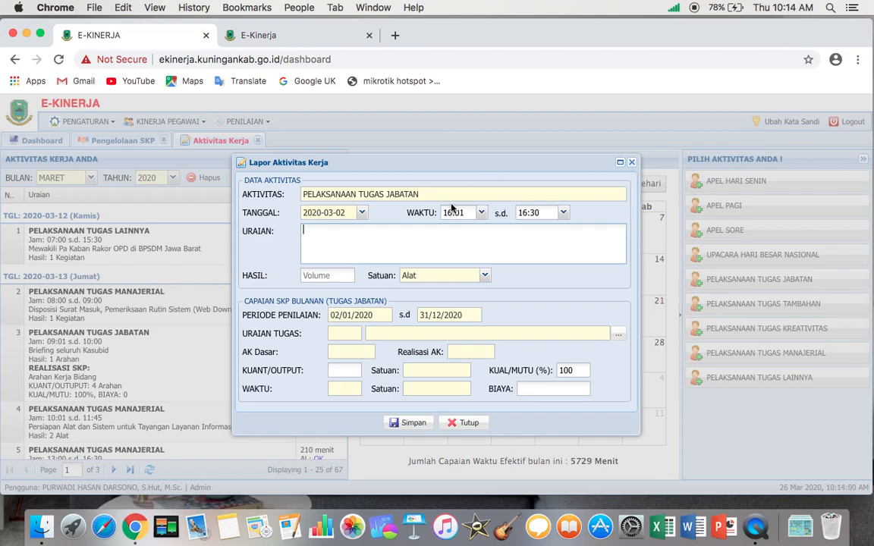
{"action": "left_click", "coordinate": [620, 334]}
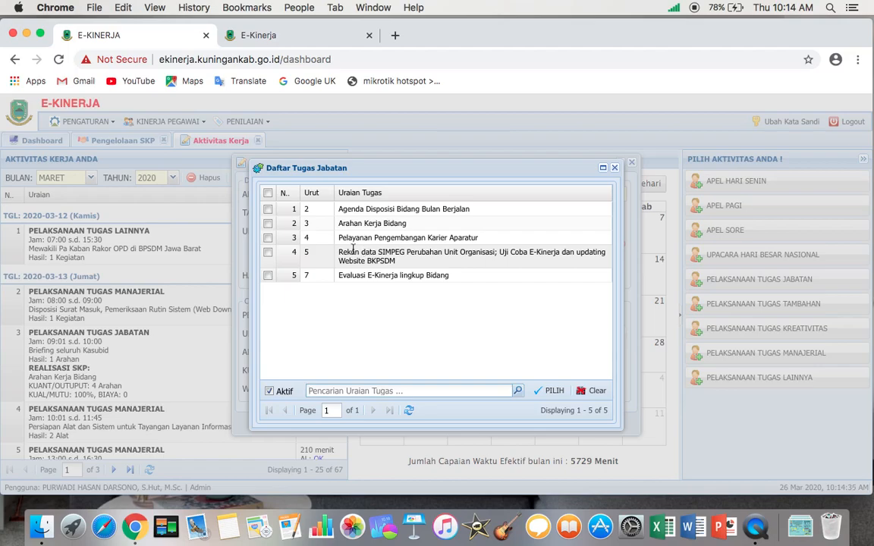
{"action": "left_click", "coordinate": [271, 239]}
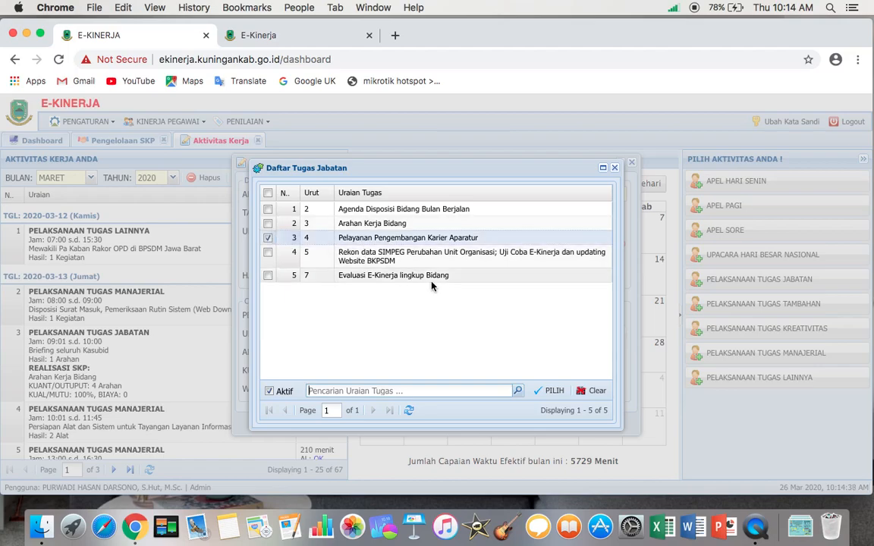
{"action": "left_click", "coordinate": [553, 391]}
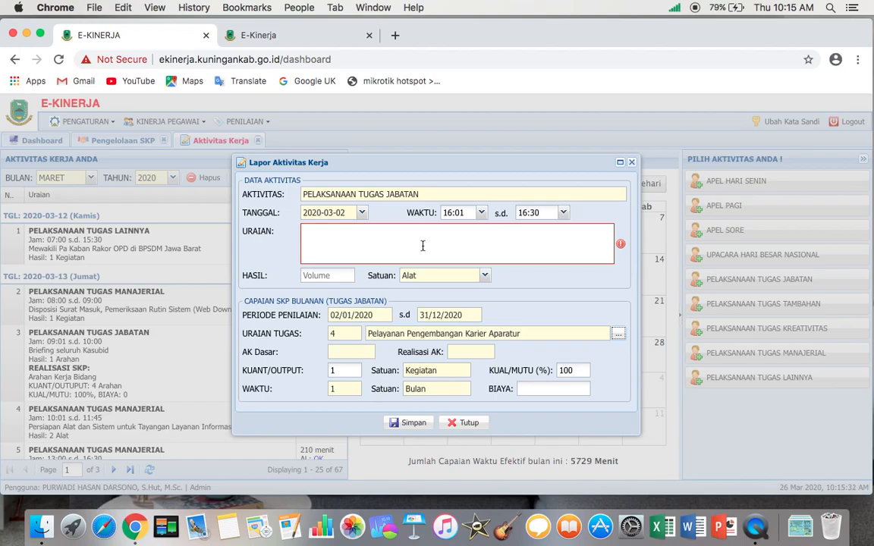
Describe the job task activity as "Penyelesaian Periodisasi Kepala Sekolah" with a result of 1 Kegiatan.
{"action": "left_click", "coordinate": [351, 241]}
{"action": "type", "text": "Penyelesai"}
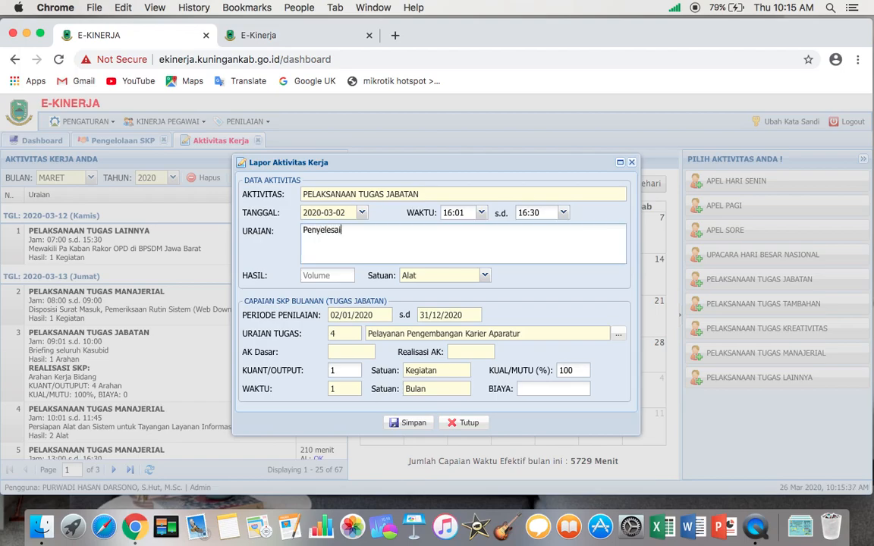
{"action": "type", "text": "an Periodisasi Kepala Se"}
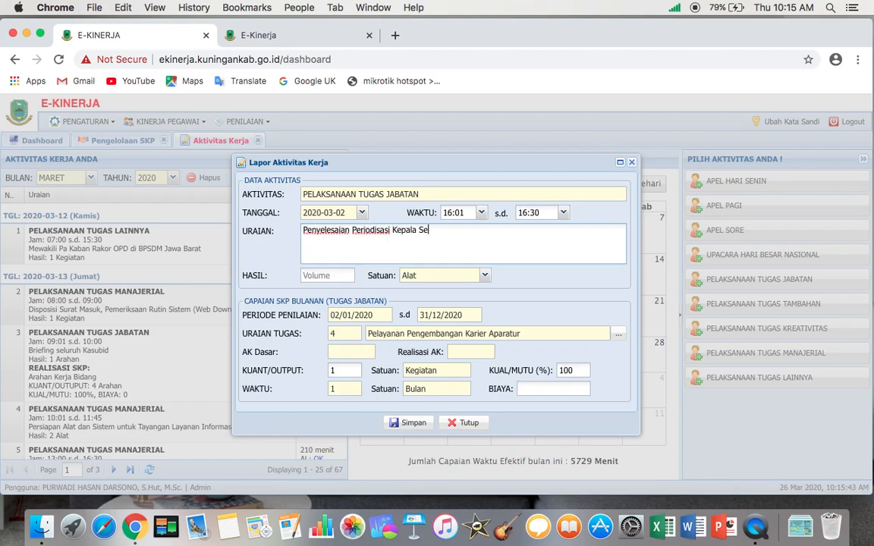
{"action": "type", "text": "kolah"}
{"action": "left_click", "coordinate": [324, 274]}
{"action": "type", "text": "1"}
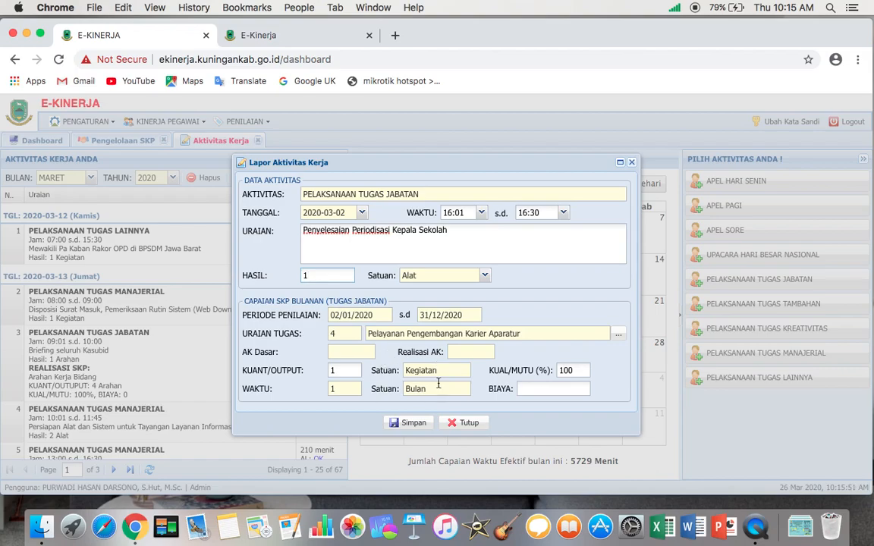
{"action": "left_click", "coordinate": [485, 277]}
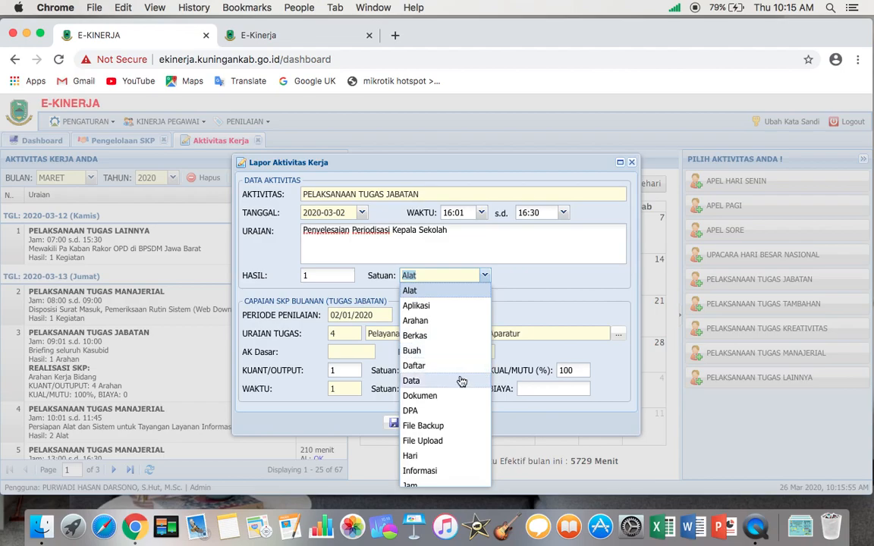
{"action": "scroll", "coordinate": [455, 380], "scroll_direction": "down", "scroll_amount": 3}
{"action": "scroll", "coordinate": [461, 381], "scroll_direction": "down", "scroll_amount": 2}
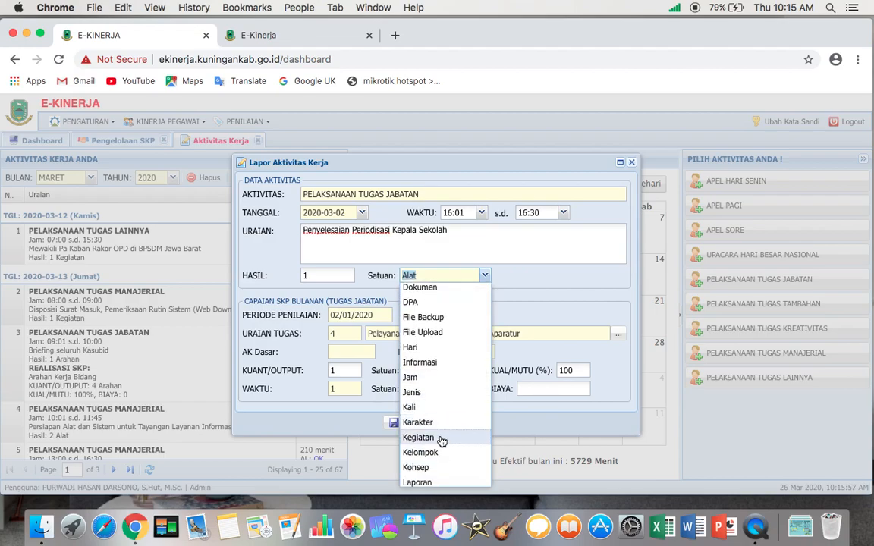
{"action": "left_click", "coordinate": [442, 441]}
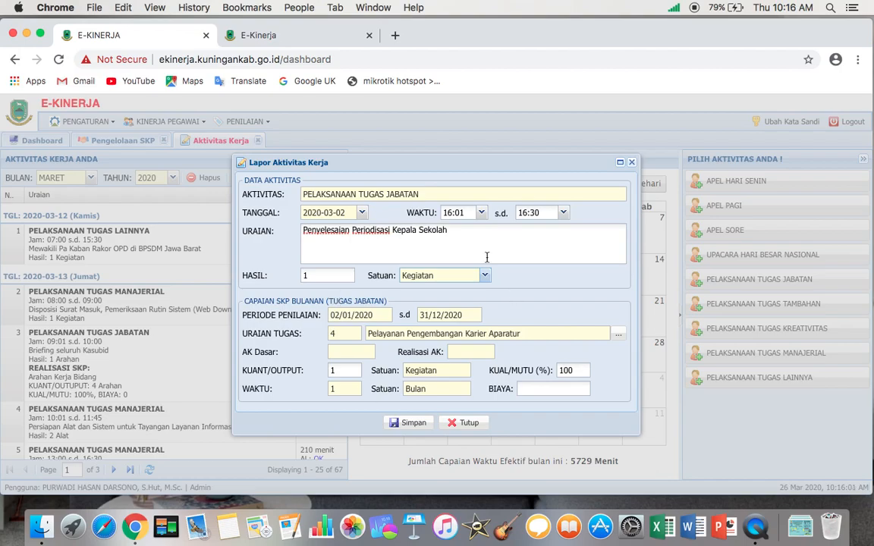
Set the job task report's date to 2020-03-20 and save the report.
{"action": "left_click", "coordinate": [364, 216]}
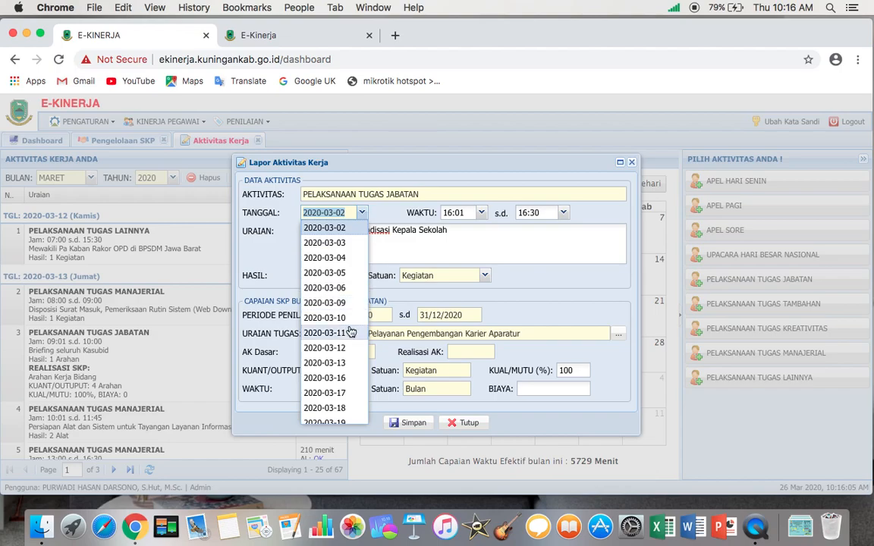
{"action": "scroll", "coordinate": [345, 330], "scroll_direction": "down", "scroll_amount": 2}
{"action": "scroll", "coordinate": [350, 331], "scroll_direction": "down", "scroll_amount": 1}
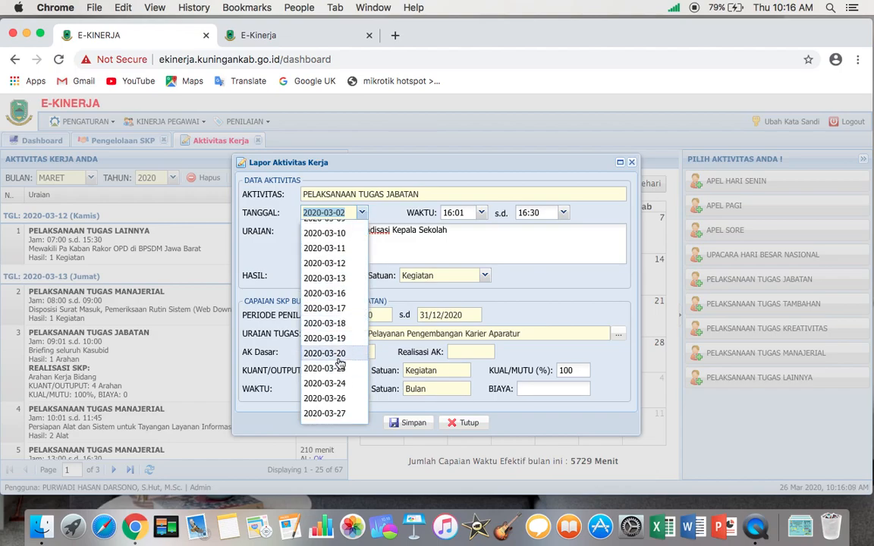
{"action": "left_click", "coordinate": [340, 357]}
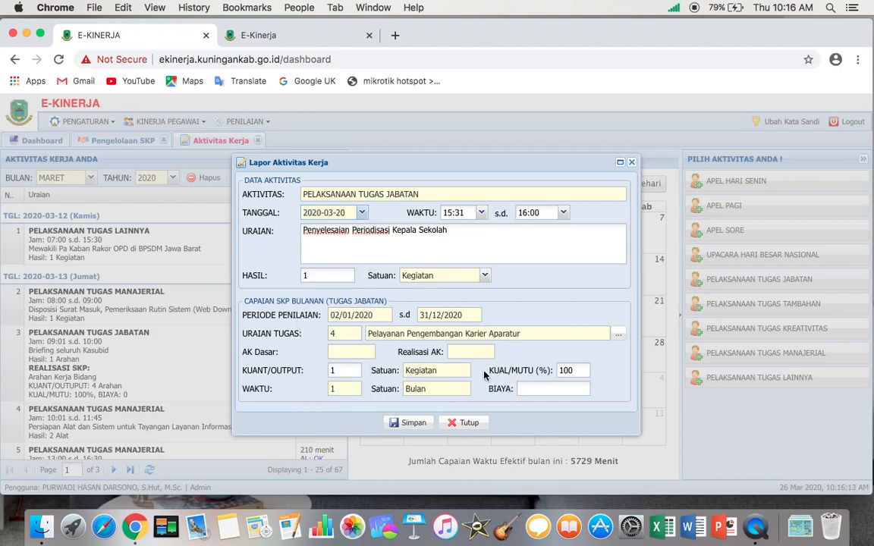
{"action": "left_click", "coordinate": [414, 423]}
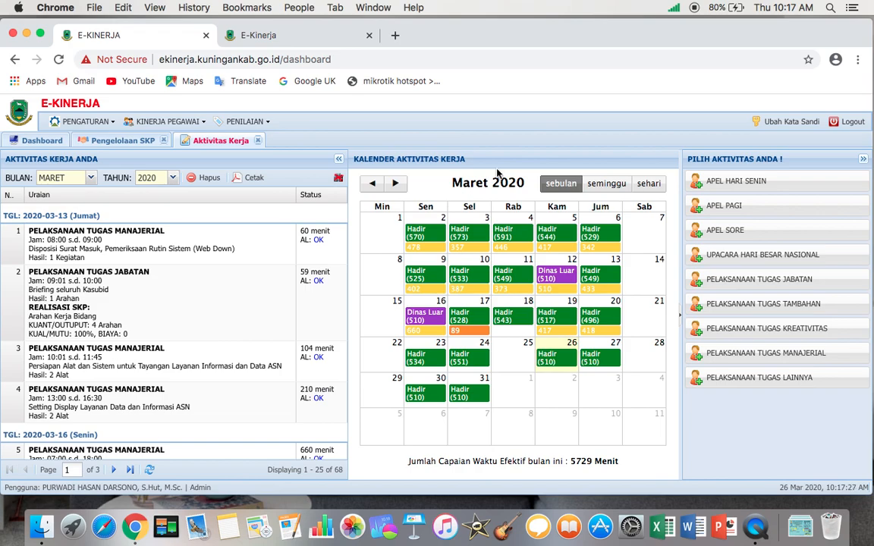
Start a Pelaksanaan Tugas Manajerial activity report and set its date to 2020-03-19.
{"action": "left_click", "coordinate": [771, 354]}
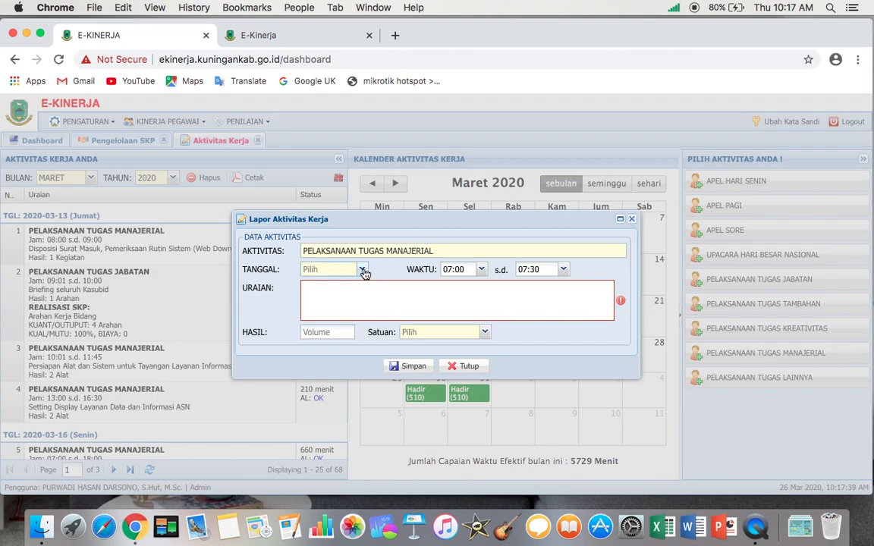
{"action": "left_click", "coordinate": [363, 271]}
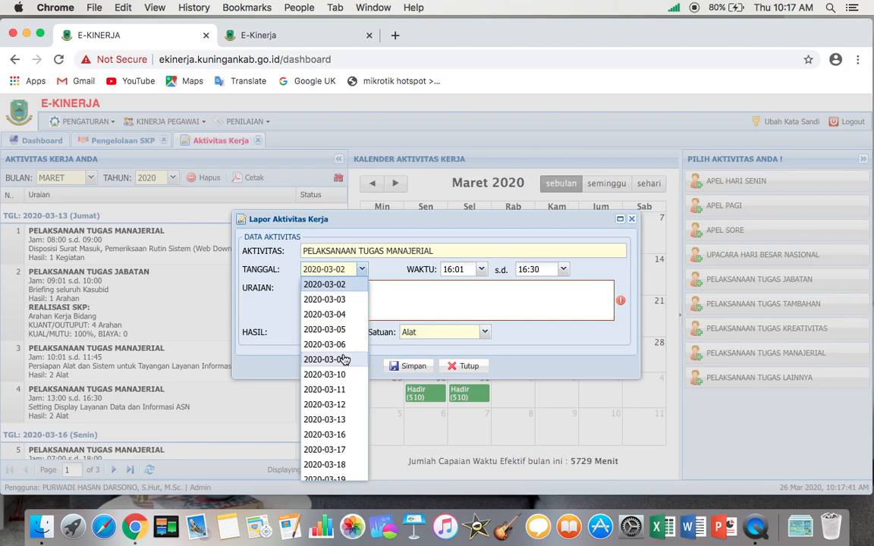
{"action": "scroll", "coordinate": [341, 361], "scroll_direction": "down", "scroll_amount": 3}
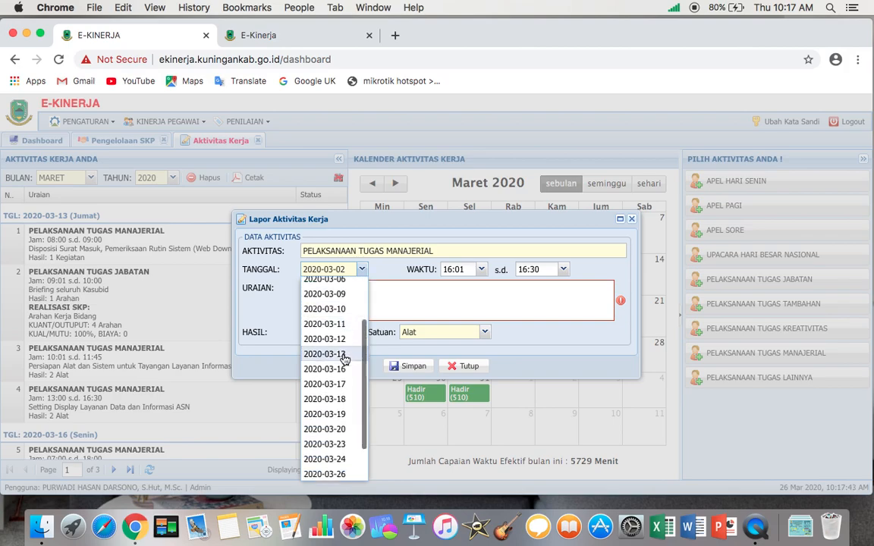
{"action": "left_click", "coordinate": [342, 415]}
Describe the managerial task activity as "Penyusunan Draft Keputusan Periodisasi Kepala Sekolah".
{"action": "left_click", "coordinate": [332, 300]}
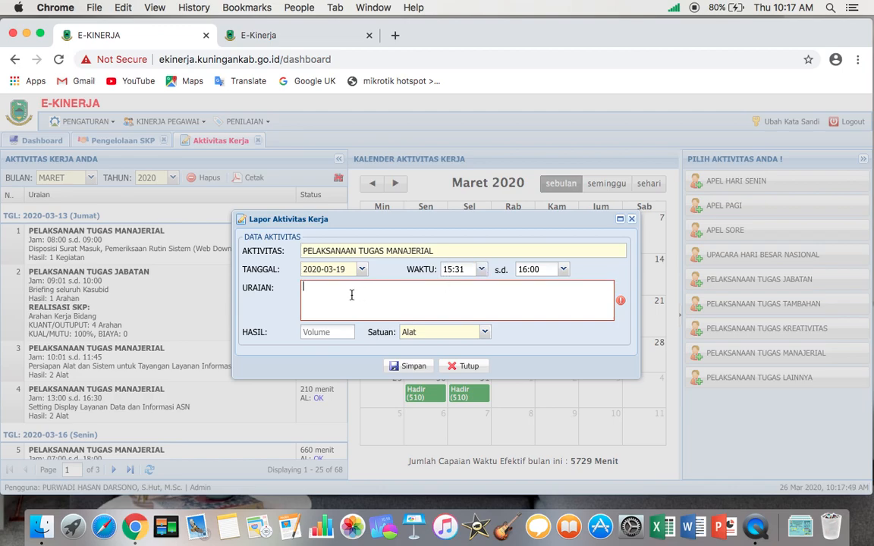
{"action": "type", "text": "Penyusu"}
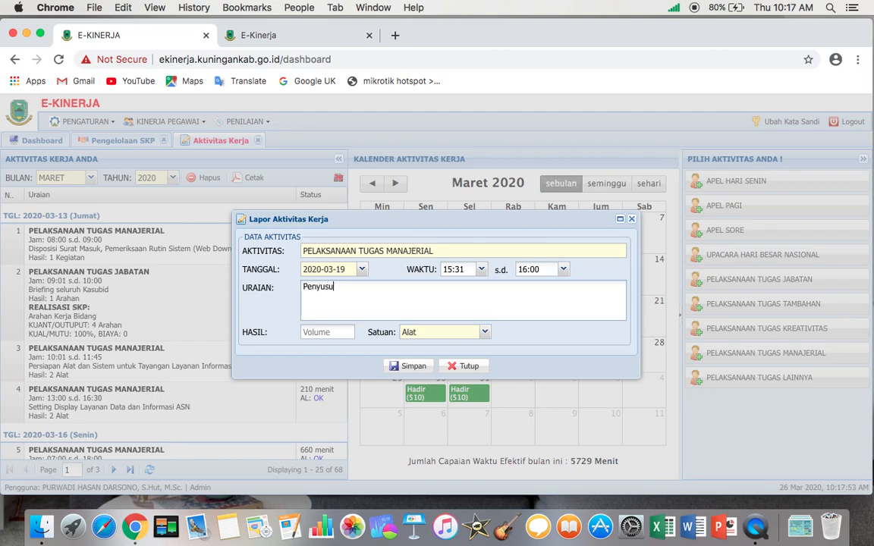
{"action": "type", "text": "nan Draft Kepeutusan"}
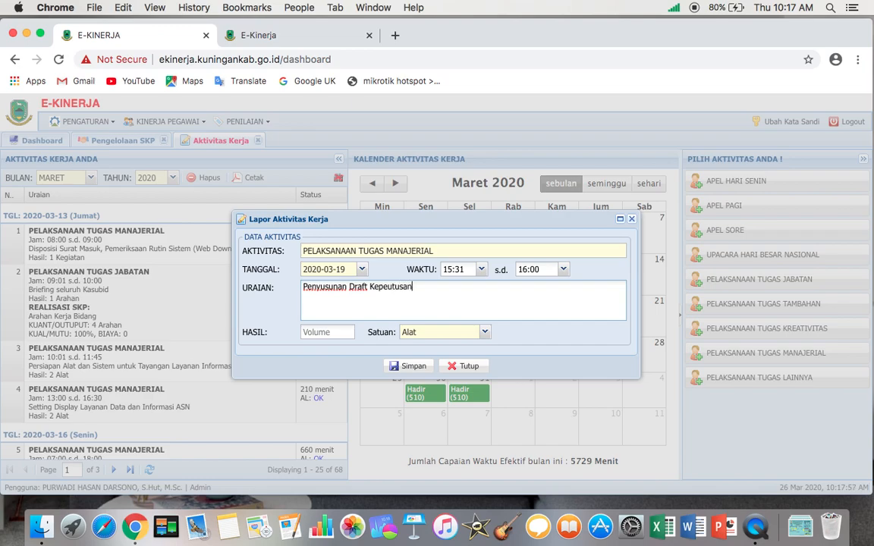
{"action": "key", "text": "BackSpace"}
{"action": "key", "text": "BackSpace"}
{"action": "key", "text": "BackSpace"}
{"action": "key", "text": "BackSpace"}
{"action": "key", "text": "BackSpace"}
{"action": "key", "text": "BackSpace"}
{"action": "key", "text": "BackSpace"}
{"action": "type", "text": "ut"}
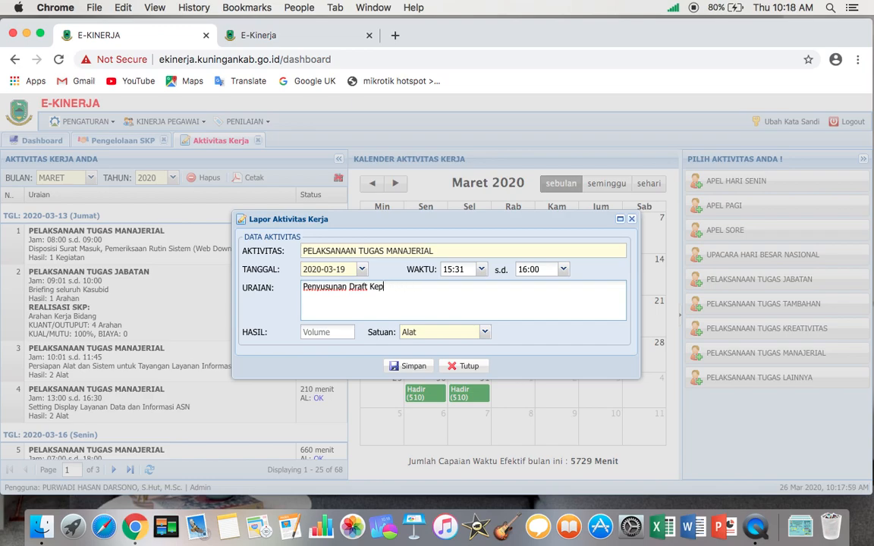
{"action": "type", "text": "usan Periodisasi "}
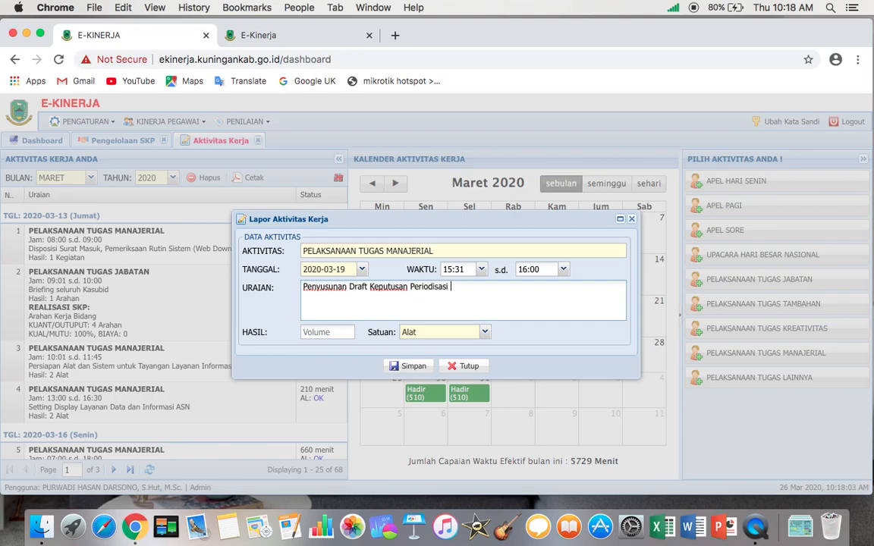
{"action": "type", "text": "Kepala Sekolah"}
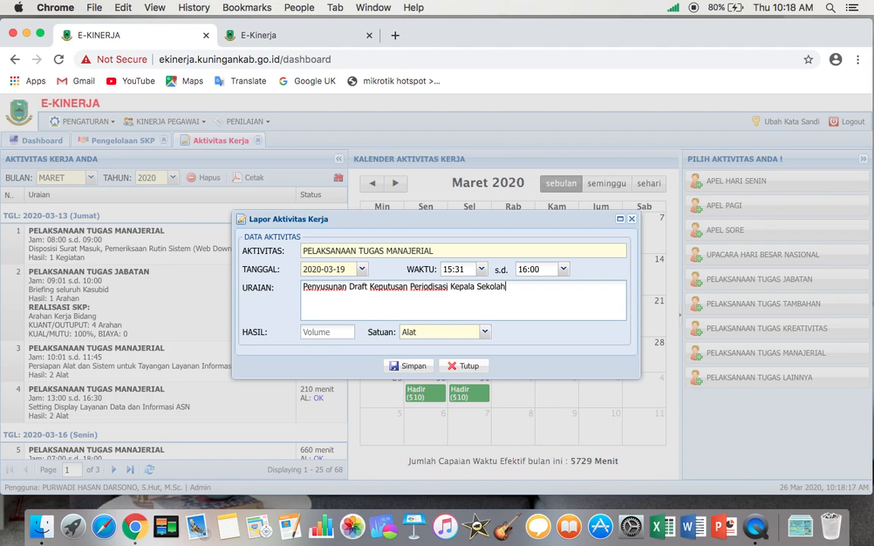
Set the managerial task's result to 1 Berkas and save the report.
{"action": "left_click", "coordinate": [330, 336]}
{"action": "type", "text": "1"}
{"action": "left_click", "coordinate": [452, 331]}
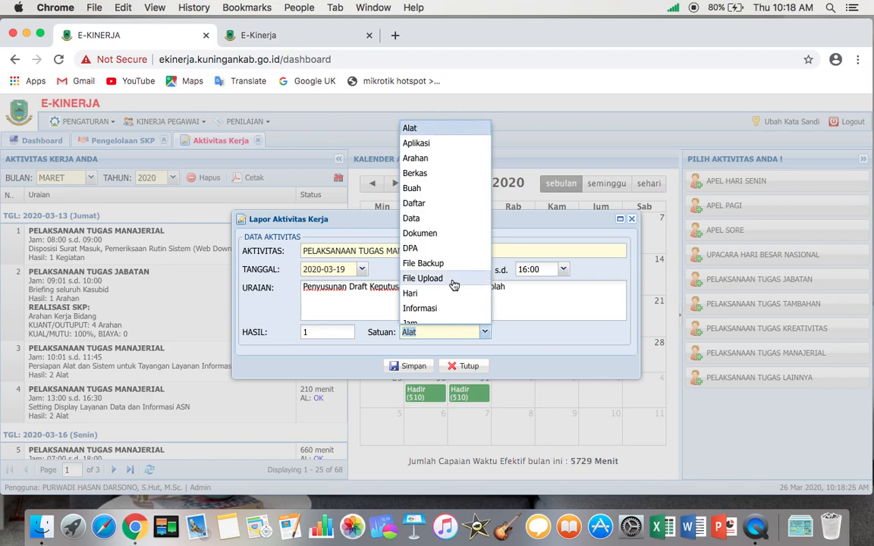
{"action": "left_click", "coordinate": [438, 174]}
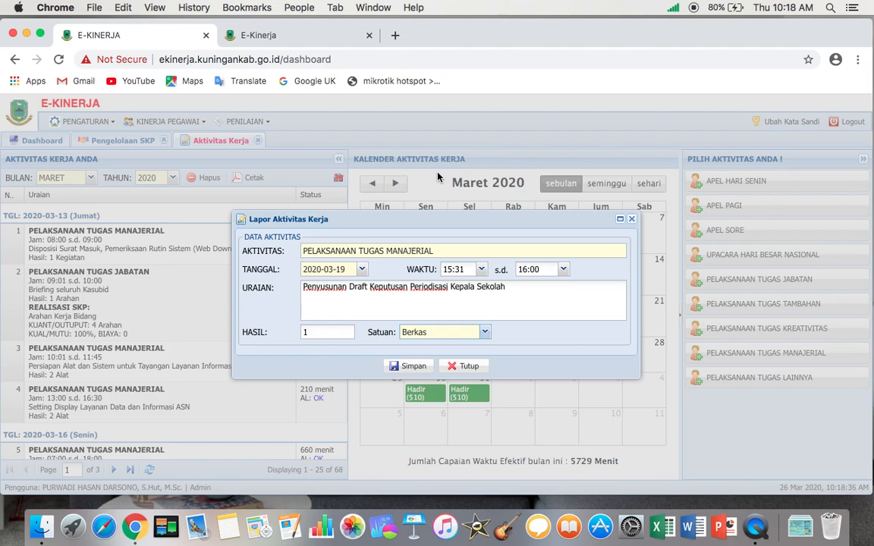
{"action": "left_click", "coordinate": [414, 367]}
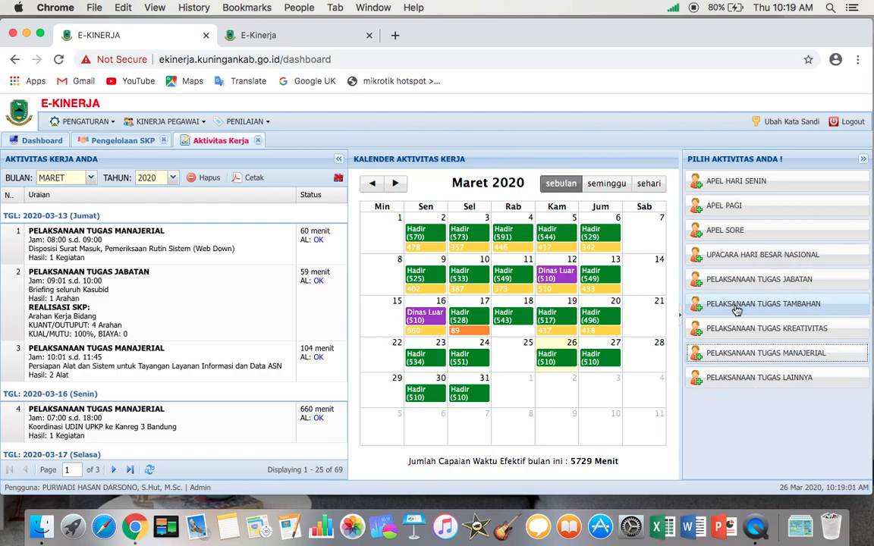
Check the Pelaksanaan Tugas Tambahan form with its task list and the Pelaksanaan Tugas Lainnya form, closing both without saving.
{"action": "left_click", "coordinate": [775, 308]}
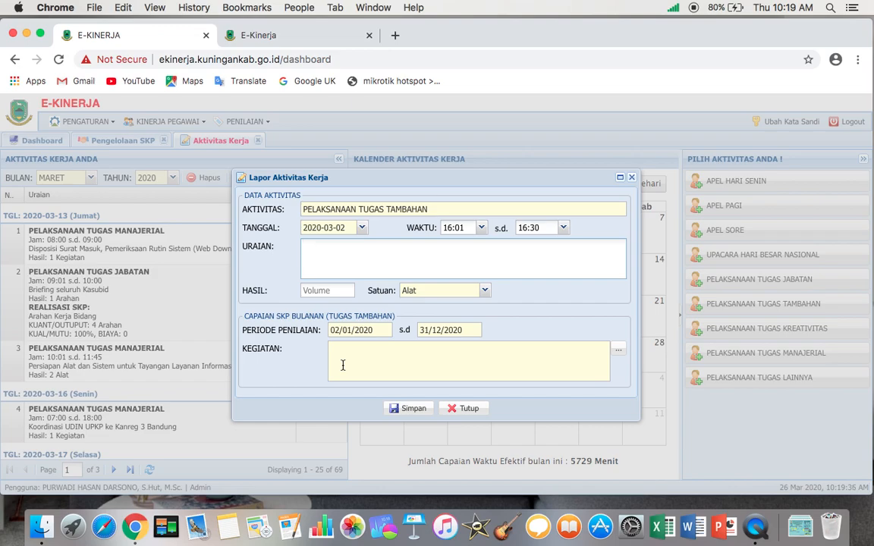
{"action": "left_click", "coordinate": [620, 354]}
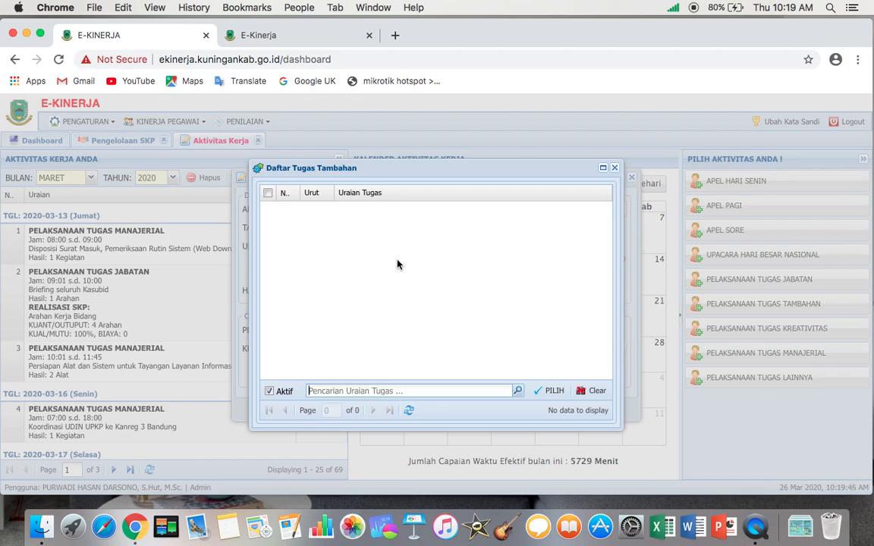
{"action": "left_click", "coordinate": [615, 169]}
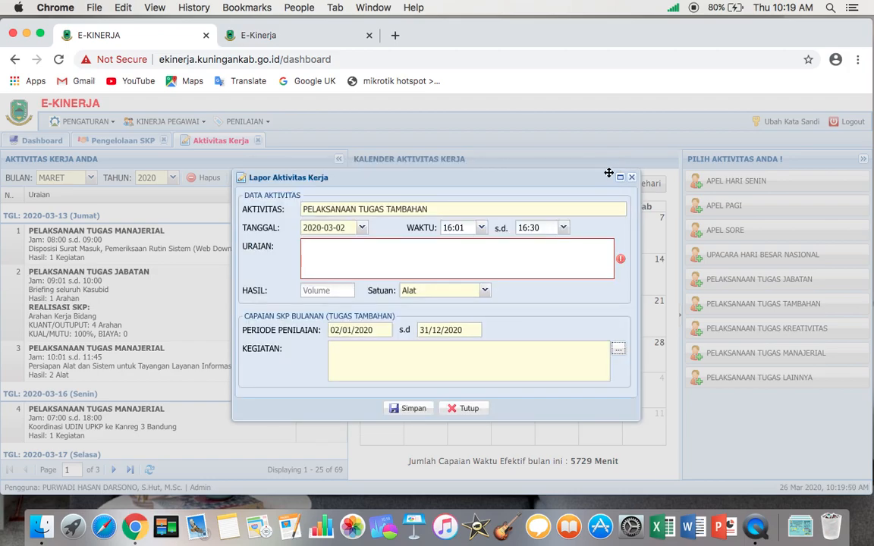
{"action": "left_click", "coordinate": [632, 178]}
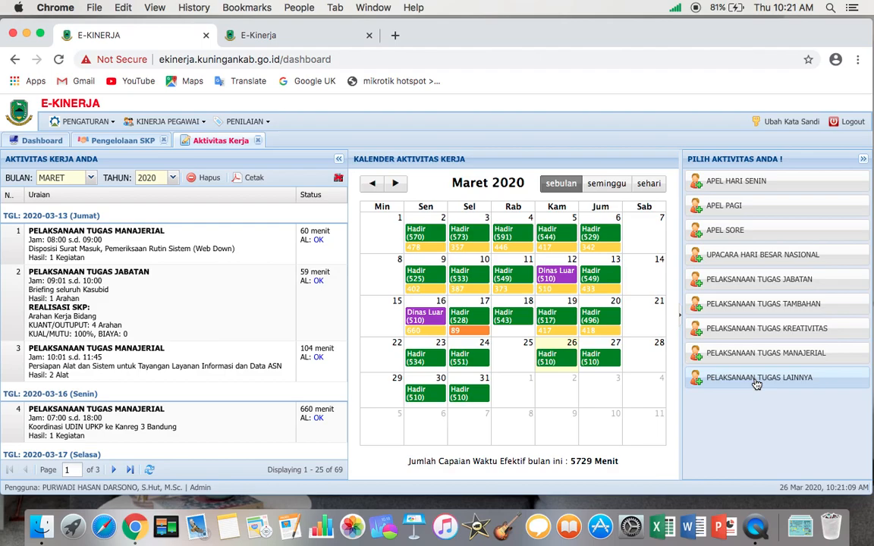
{"action": "left_click", "coordinate": [756, 382]}
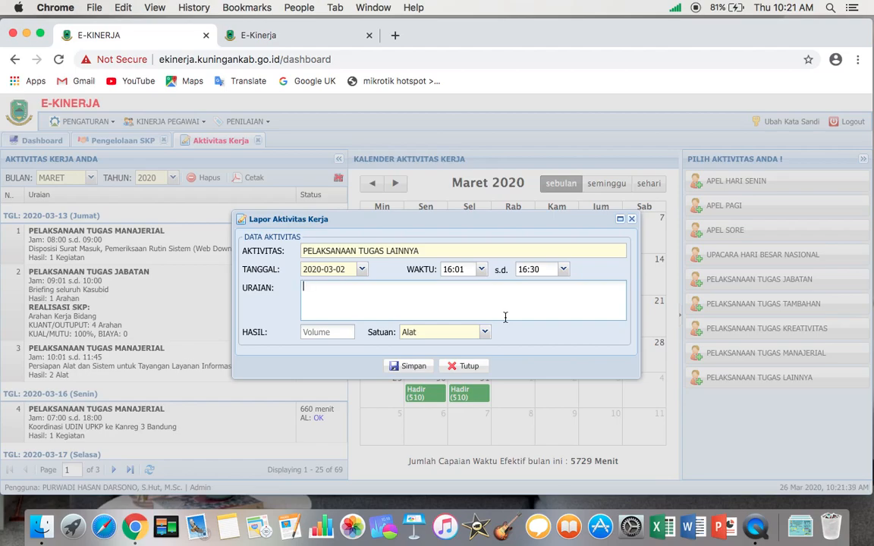
{"action": "left_click", "coordinate": [633, 221]}
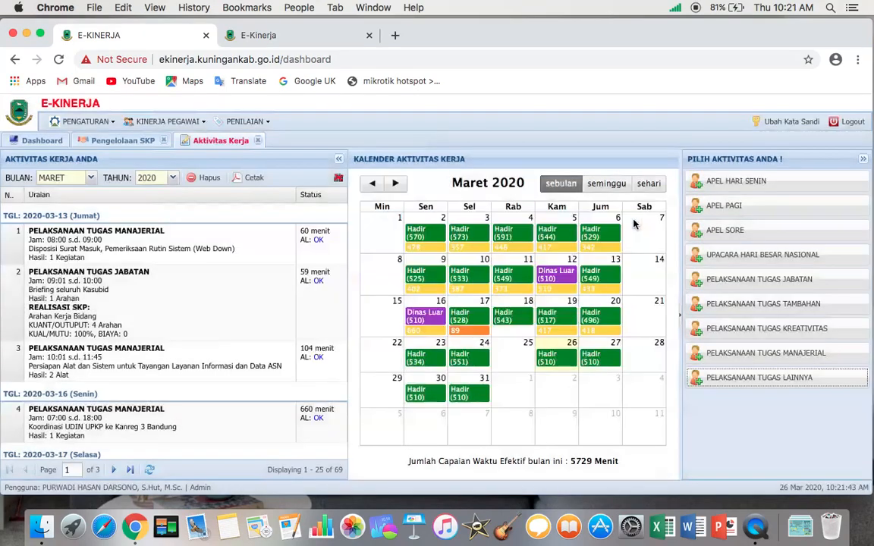
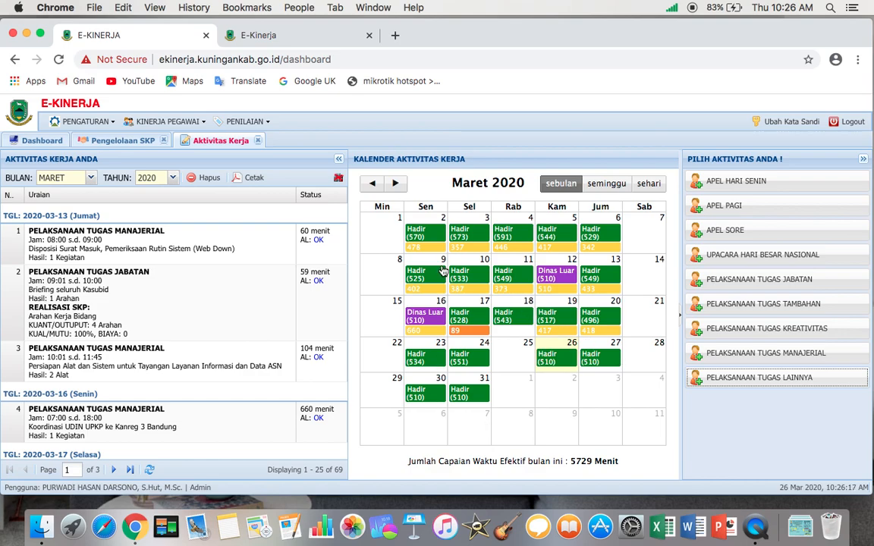
Review the job task realization in Pengelolaan SKP for the end of the period and for the month of Maret.
{"action": "left_click", "coordinate": [125, 141]}
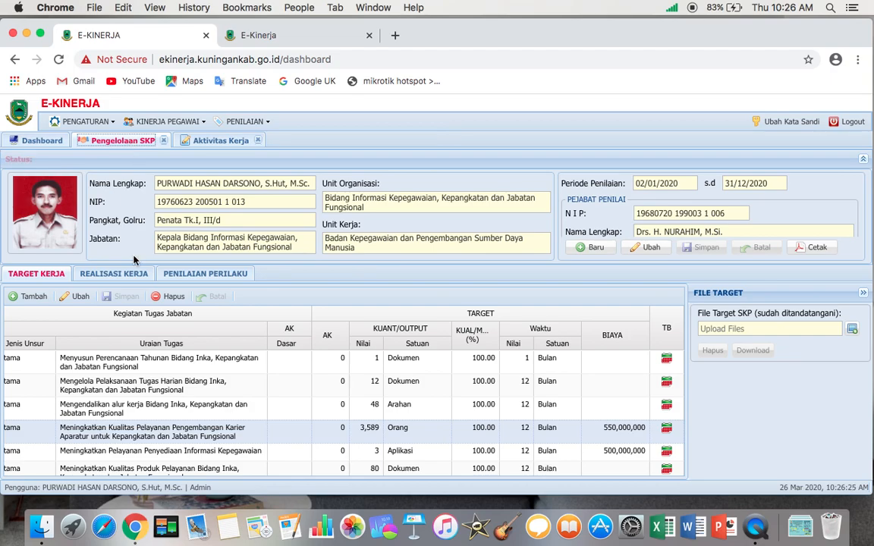
{"action": "left_click", "coordinate": [98, 274]}
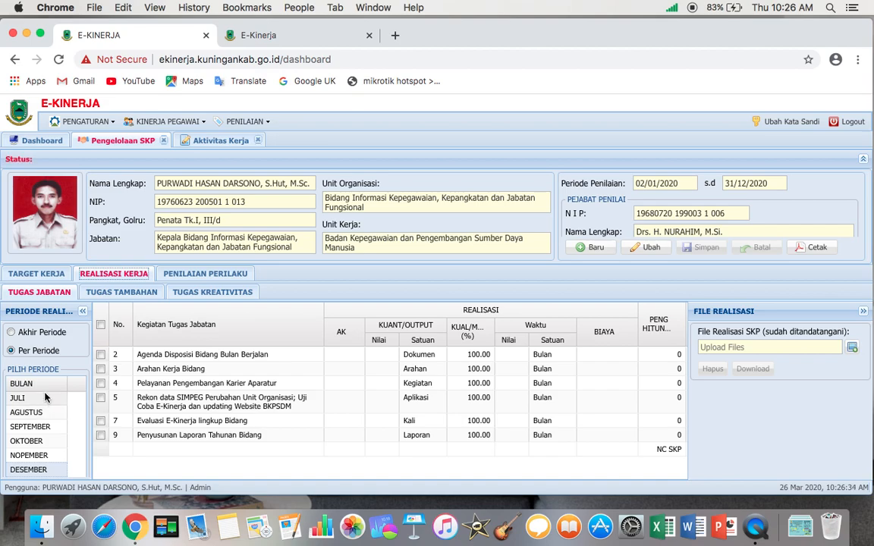
{"action": "scroll", "coordinate": [45, 411], "scroll_direction": "up", "scroll_amount": 3}
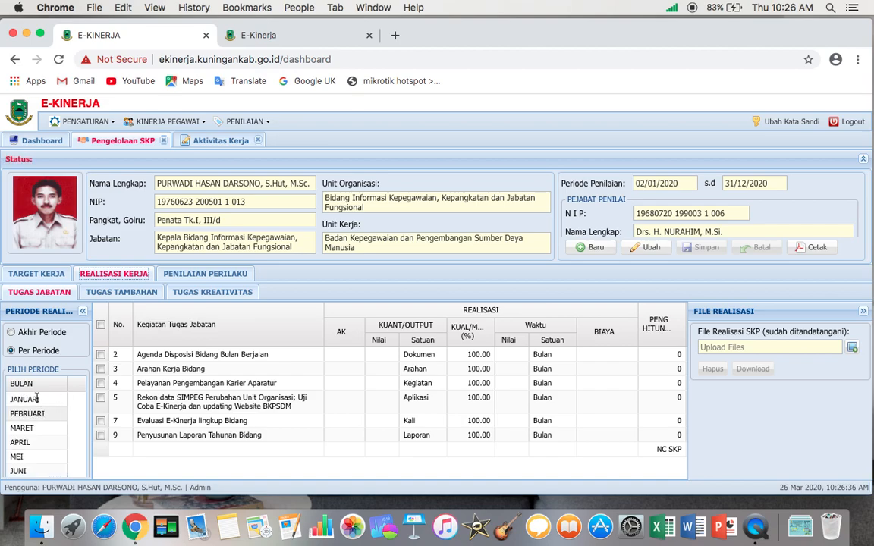
{"action": "left_click", "coordinate": [24, 332]}
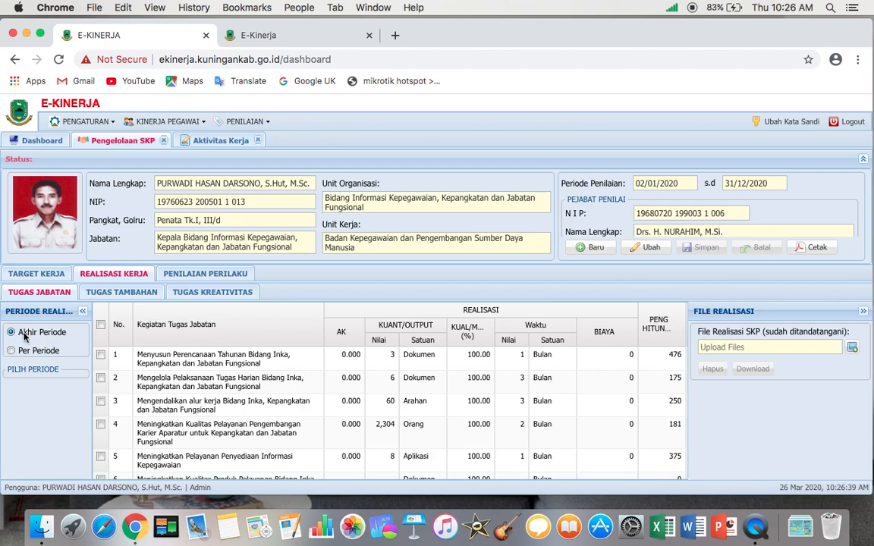
{"action": "left_click", "coordinate": [21, 350]}
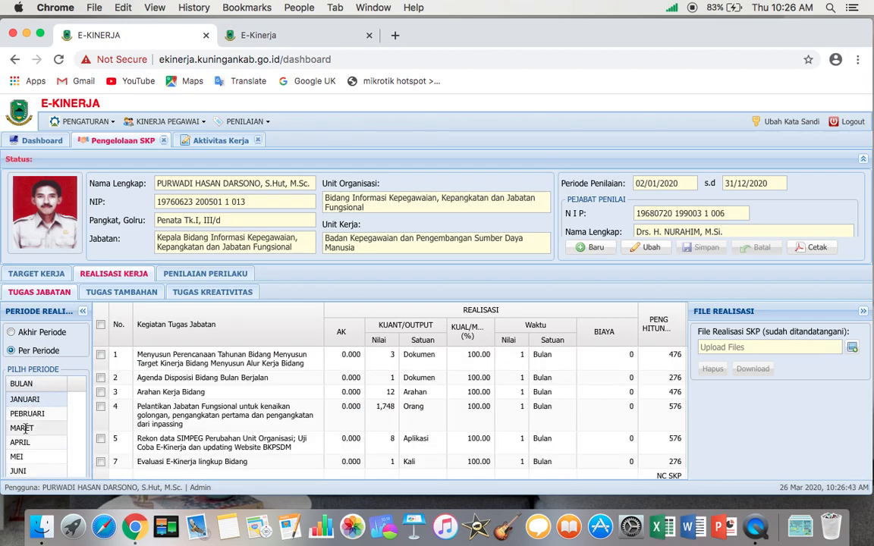
{"action": "left_click", "coordinate": [23, 429]}
{"action": "scroll", "coordinate": [341, 434], "scroll_direction": "right", "scroll_amount": 3}
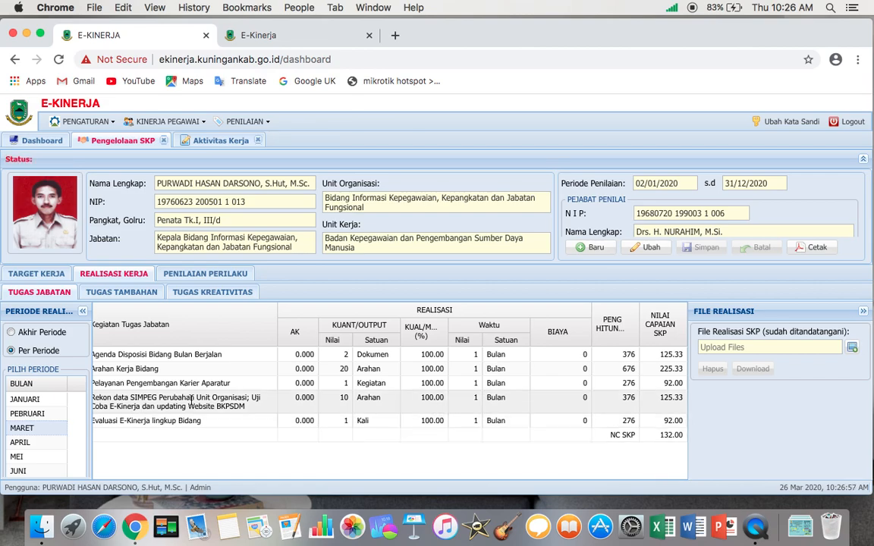
{"action": "scroll", "coordinate": [135, 363], "scroll_direction": "left", "scroll_amount": 3}
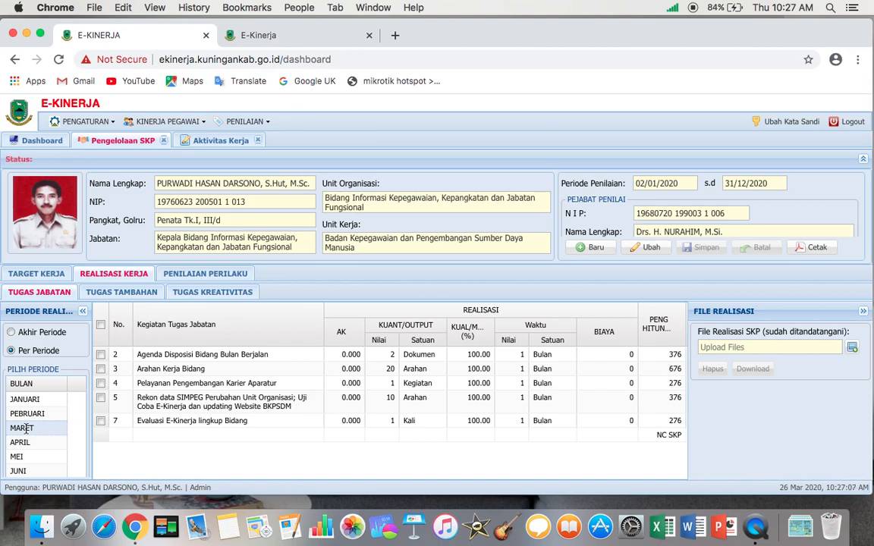
View the work behaviour assessment per period for Januari and Maret.
{"action": "left_click", "coordinate": [198, 274]}
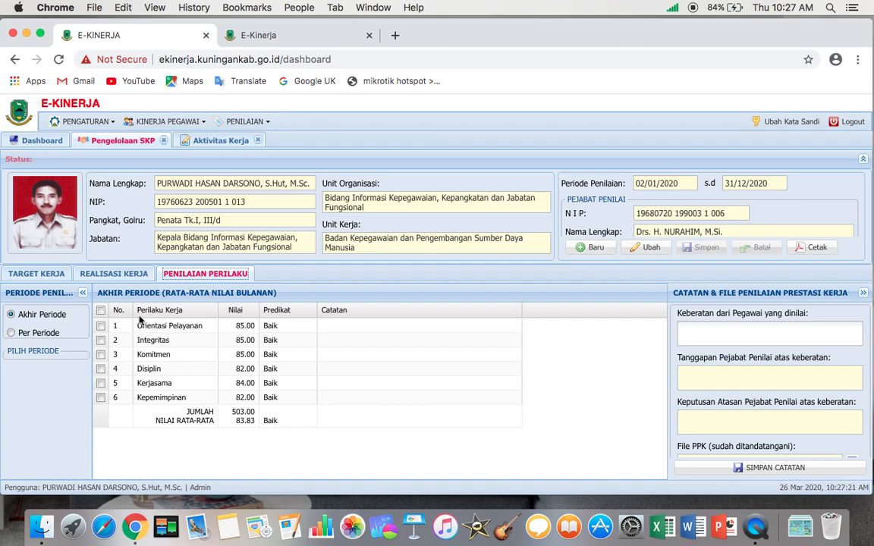
{"action": "left_click", "coordinate": [12, 333]}
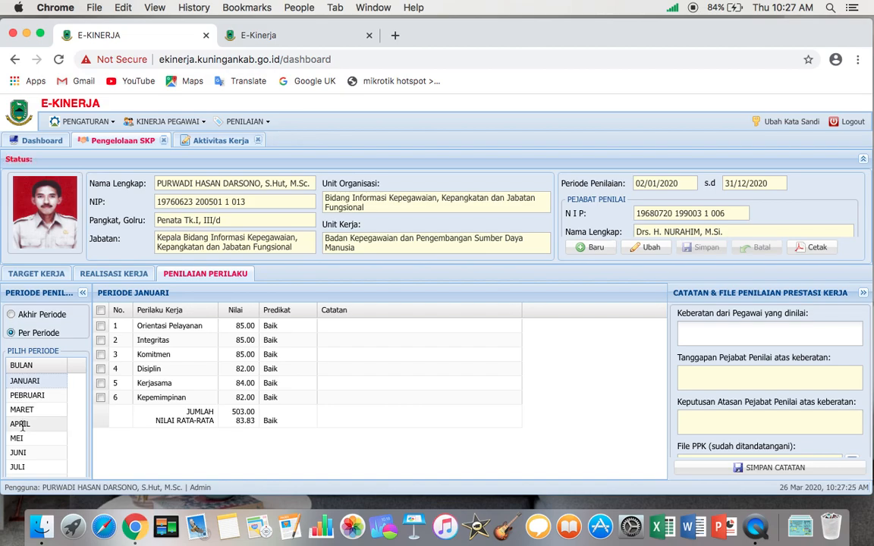
{"action": "left_click", "coordinate": [23, 410]}
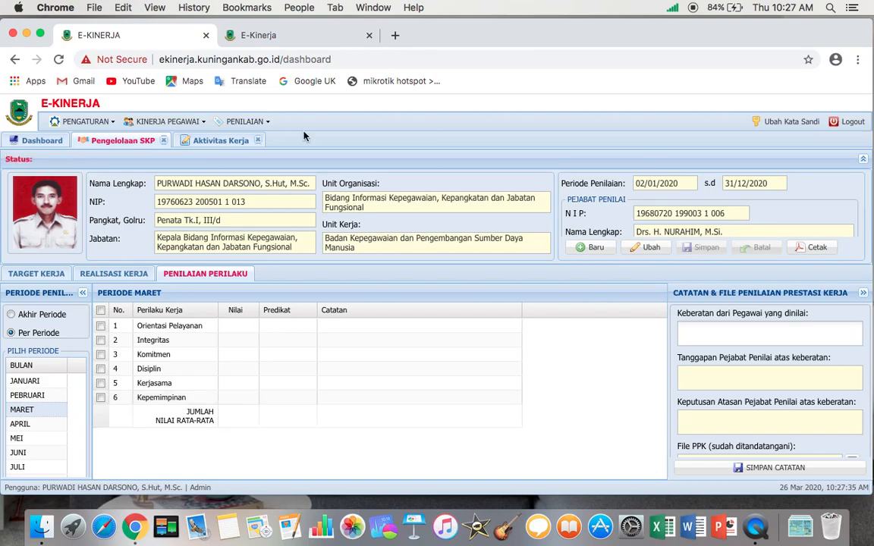
Open the PPK behaviour assessment of the first employee in SKP Bawahan, view the Maret period and close it.
{"action": "left_click", "coordinate": [254, 125]}
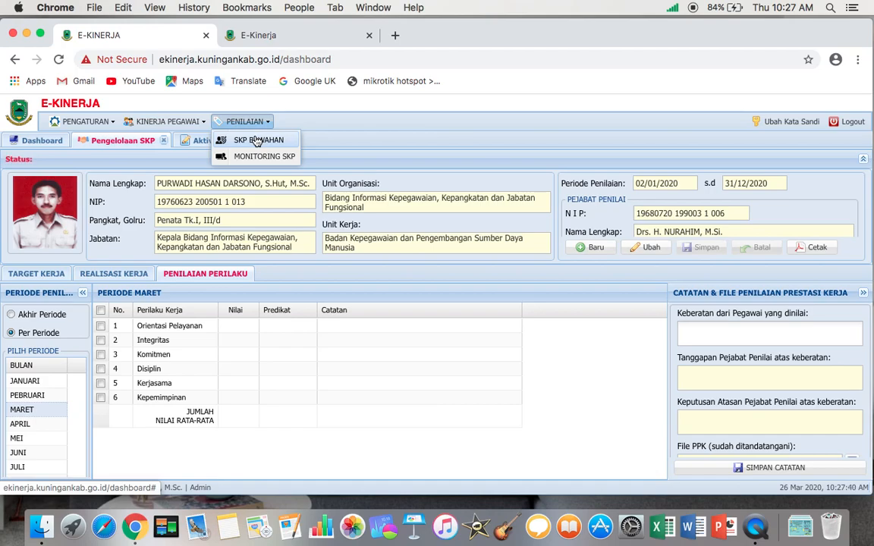
{"action": "left_click", "coordinate": [256, 141]}
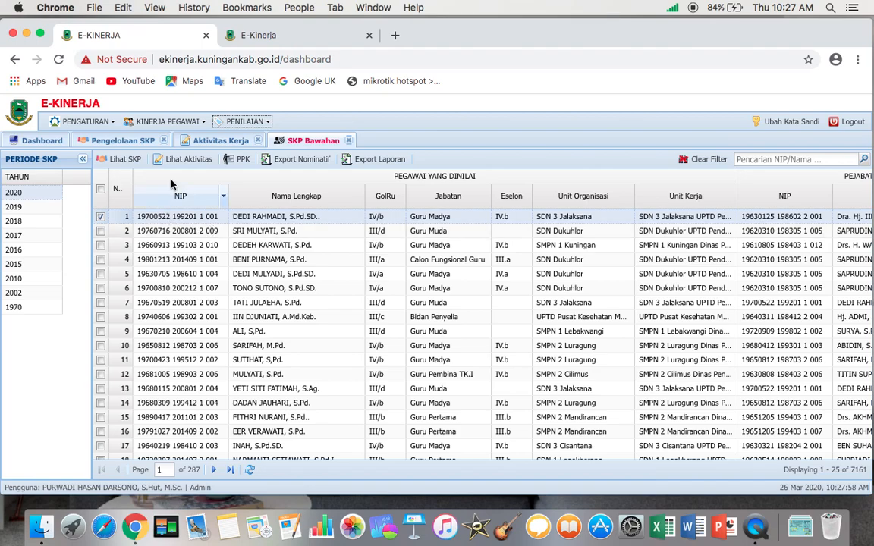
{"action": "left_click", "coordinate": [241, 161]}
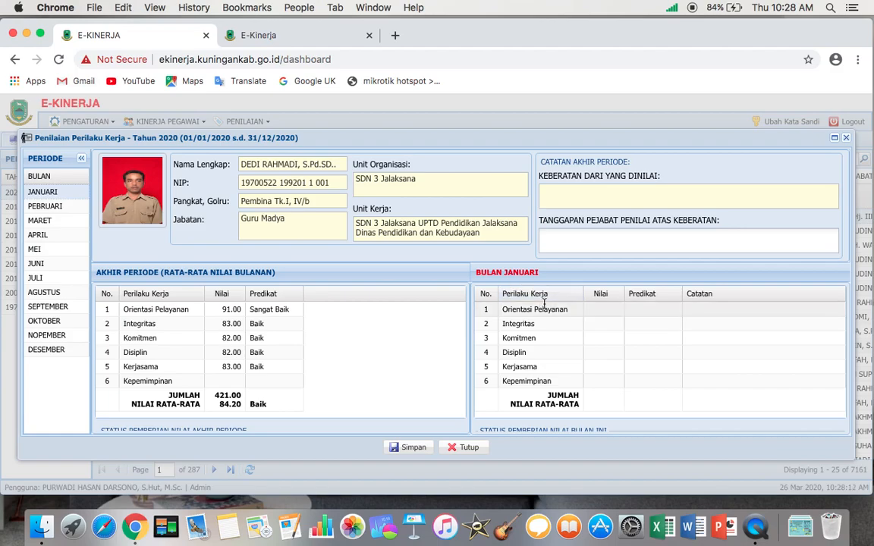
{"action": "scroll", "coordinate": [577, 332], "scroll_direction": "down", "scroll_amount": 3}
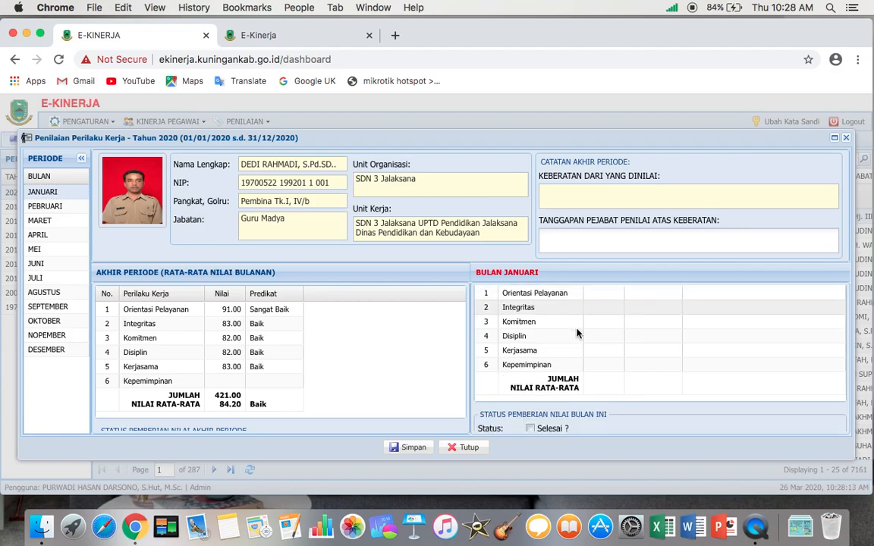
{"action": "scroll", "coordinate": [577, 334], "scroll_direction": "up", "scroll_amount": 3}
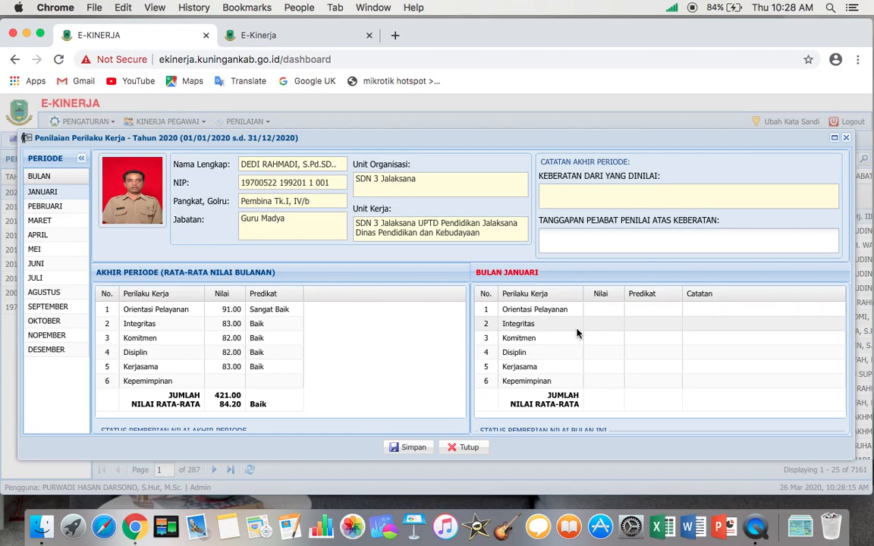
{"action": "left_click", "coordinate": [46, 220]}
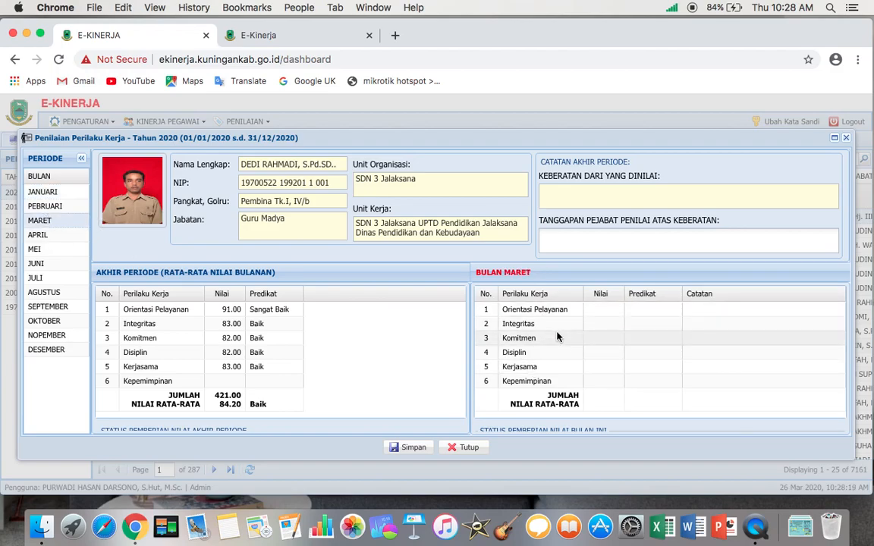
{"action": "left_click", "coordinate": [845, 139]}
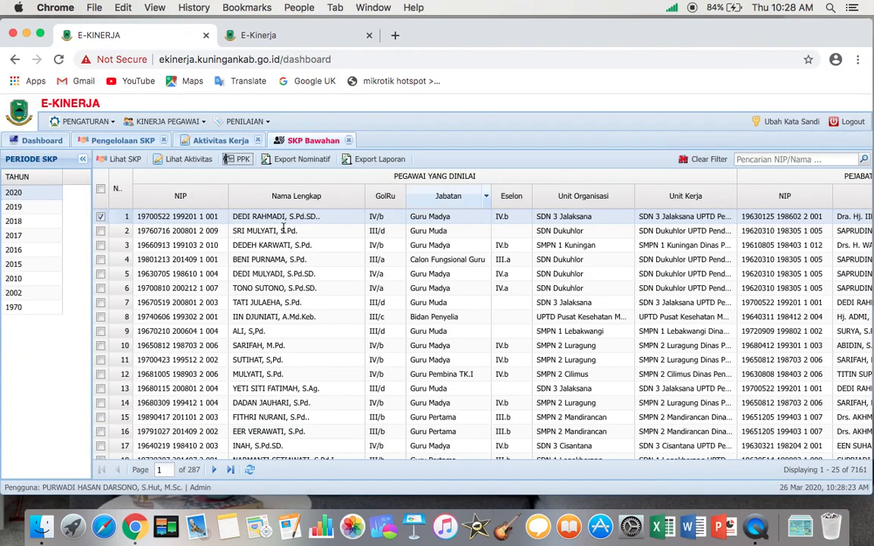
Close the SKP Bawahan list and return to the Maret work realization in Pengelolaan SKP.
{"action": "left_click", "coordinate": [348, 142]}
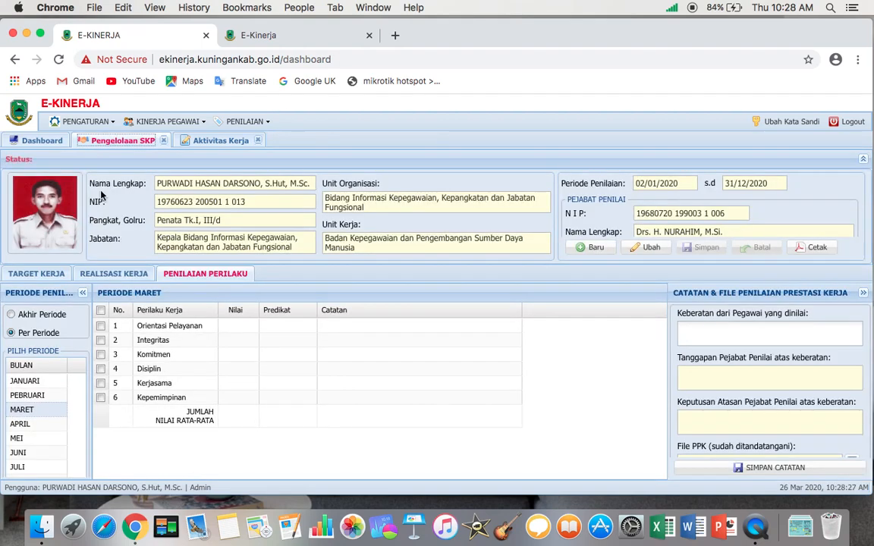
{"action": "left_click", "coordinate": [109, 274]}
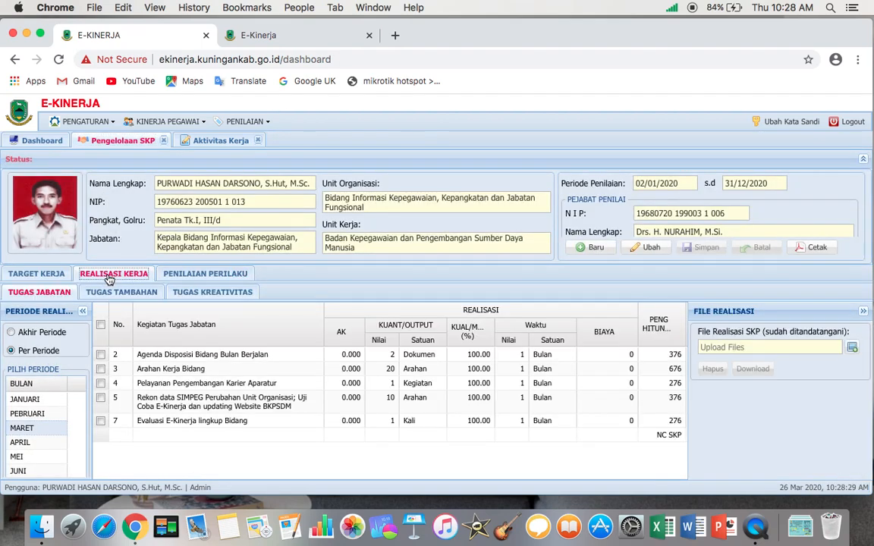
Review the Maret job task realization scores, then view the work behaviour assessments for Maret and Pebruari.
{"action": "scroll", "coordinate": [438, 415], "scroll_direction": "right", "scroll_amount": 2}
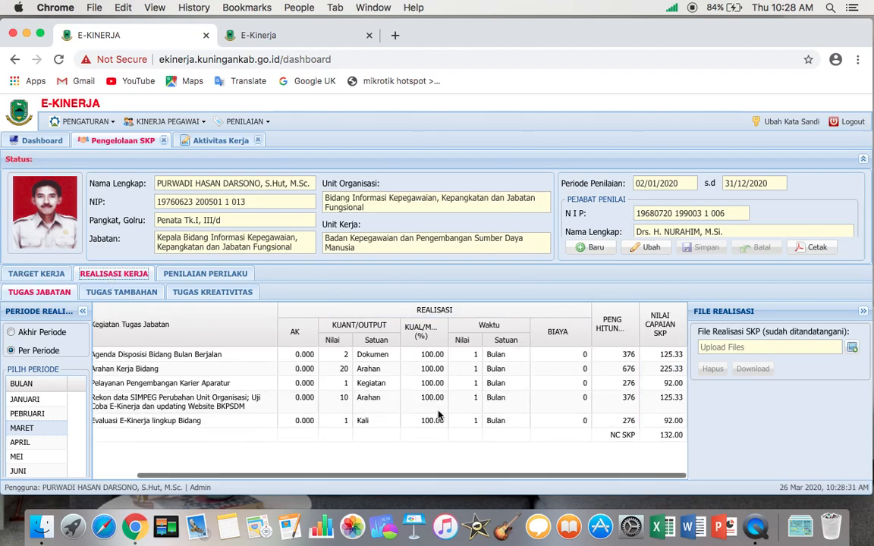
{"action": "scroll", "coordinate": [437, 415], "scroll_direction": "left", "scroll_amount": 2}
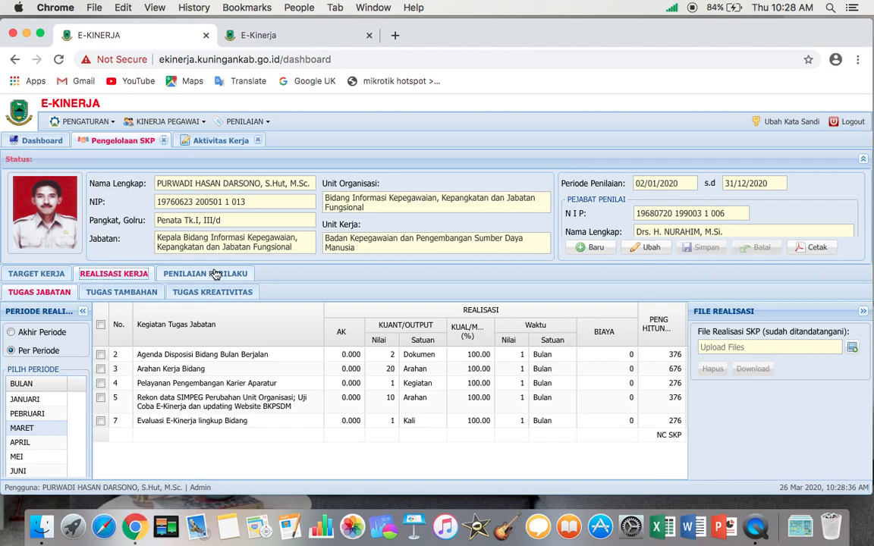
{"action": "left_click", "coordinate": [216, 274]}
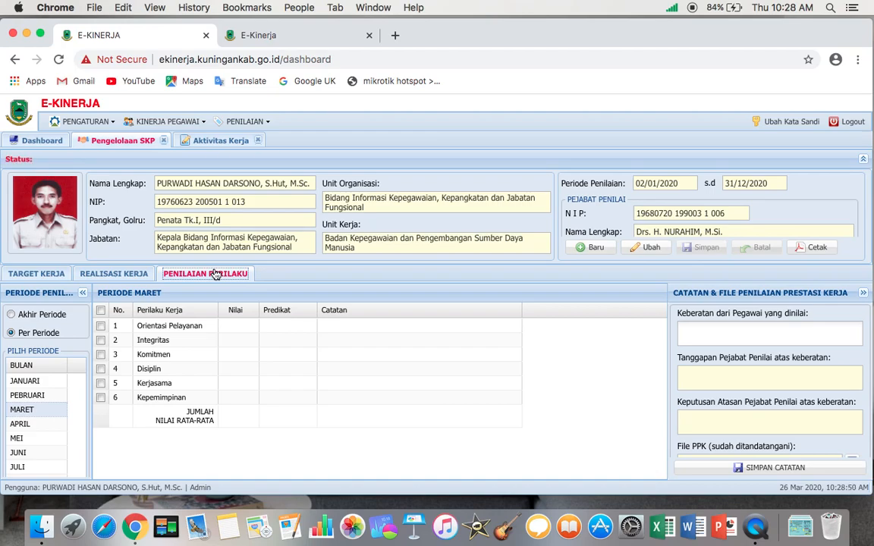
{"action": "left_click", "coordinate": [27, 395]}
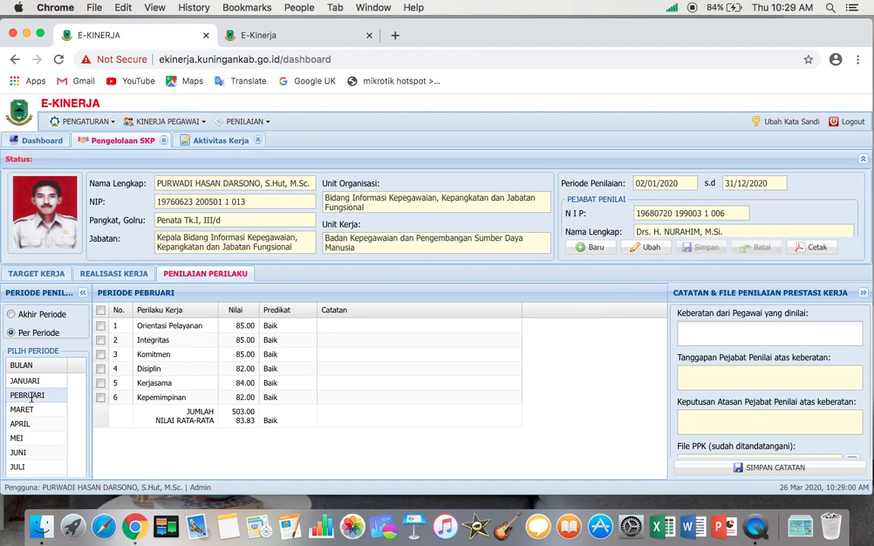
View the job task realization for Pebruari and return to the work behaviour assessment for that month.
{"action": "left_click", "coordinate": [113, 274]}
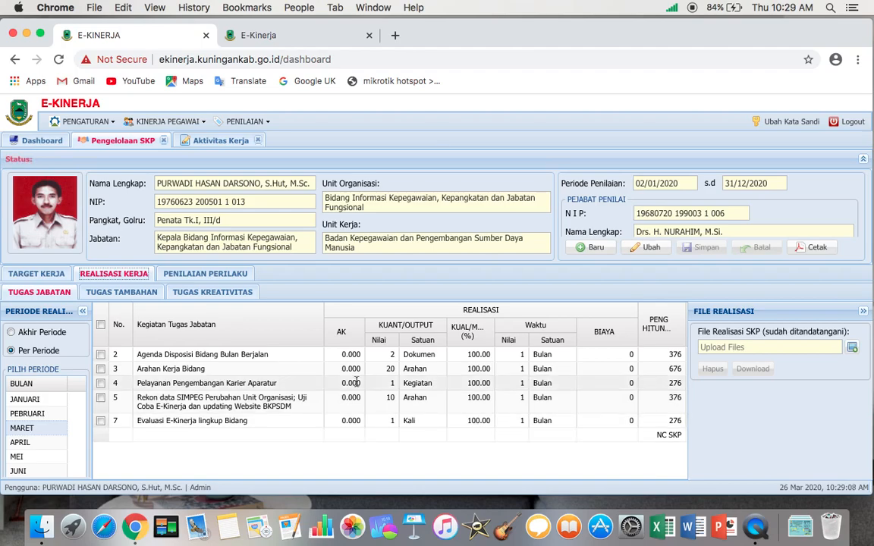
{"action": "left_click", "coordinate": [30, 415]}
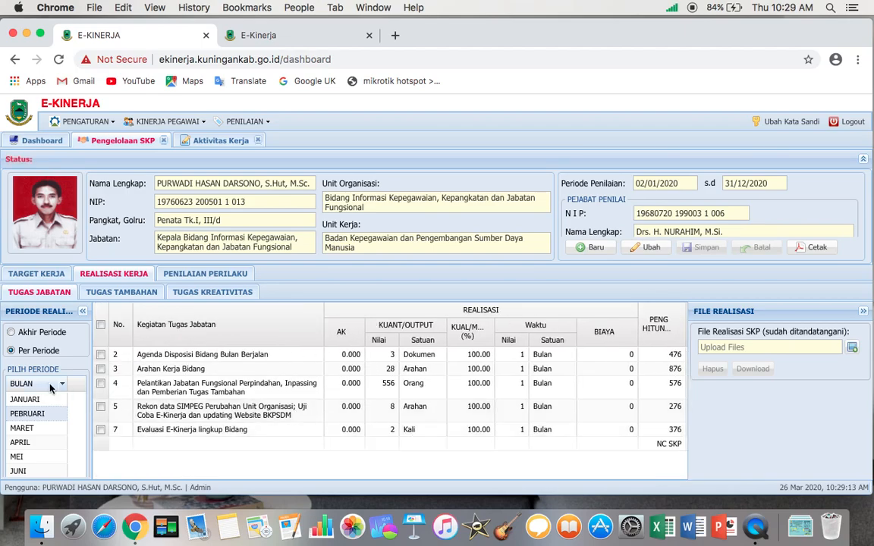
{"action": "left_click", "coordinate": [199, 275]}
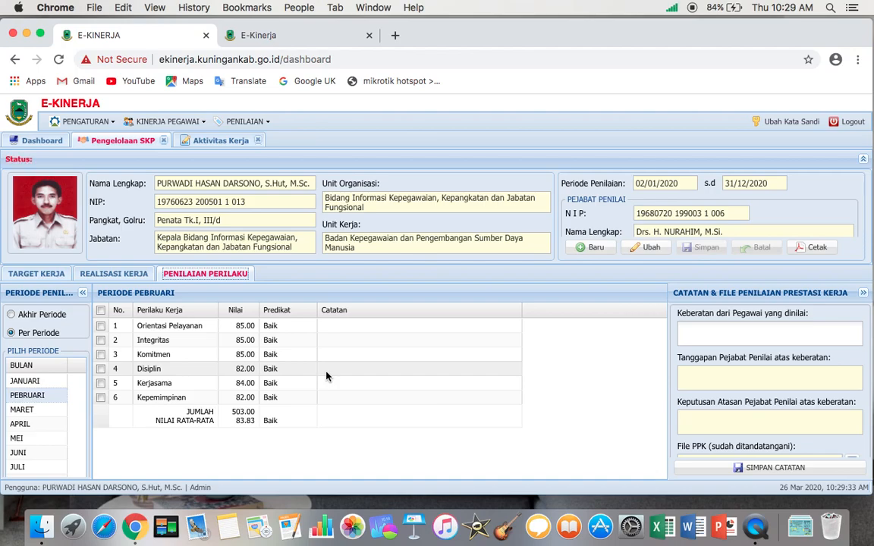
View the Maret 2020 work activity calendar and the Kinerja Pegawai chart on the dashboard.
{"action": "left_click", "coordinate": [212, 145]}
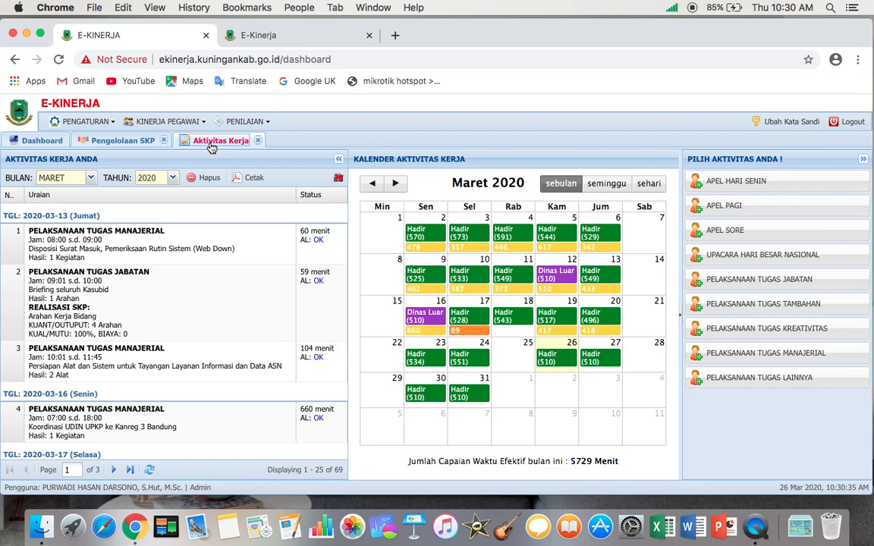
{"action": "left_click", "coordinate": [42, 146]}
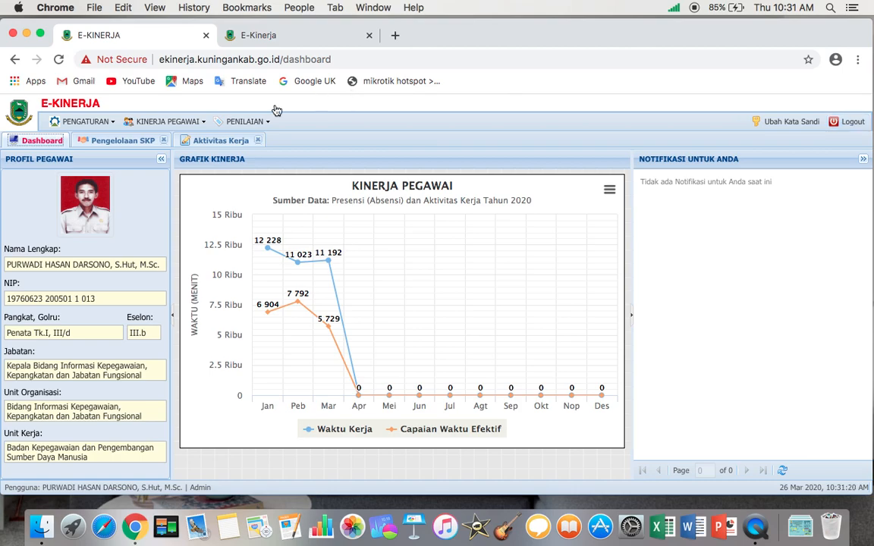
Reopen Pengelolaan SKP and generate the Penilaian Prestasi Kerja document for printing.
{"action": "left_click", "coordinate": [167, 128]}
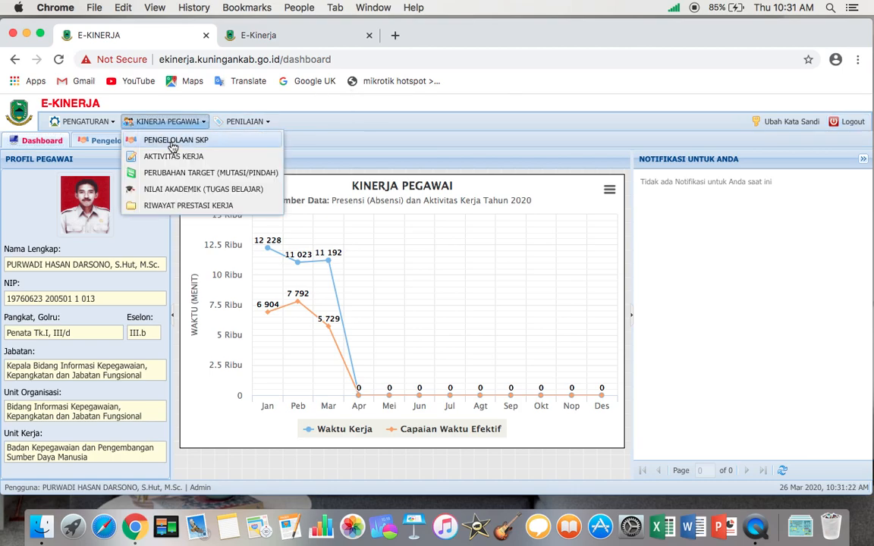
{"action": "left_click", "coordinate": [173, 143]}
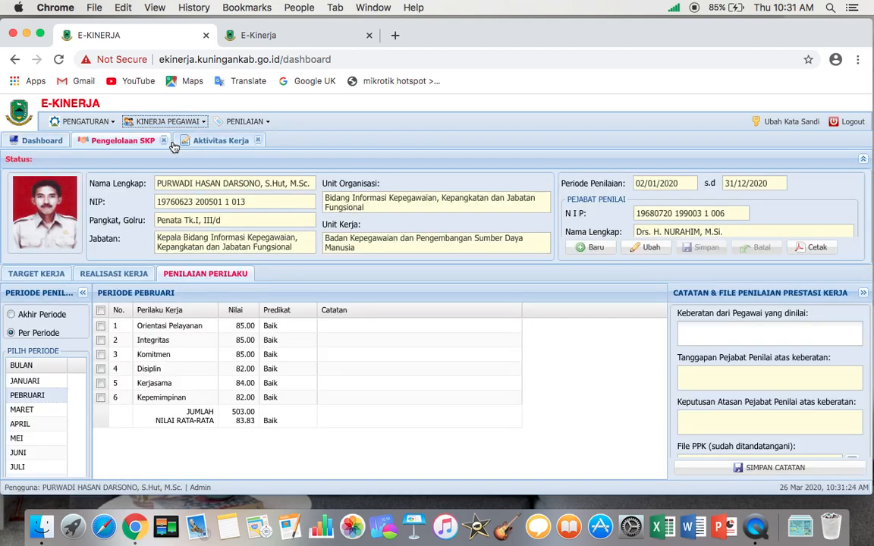
{"action": "left_click", "coordinate": [818, 248]}
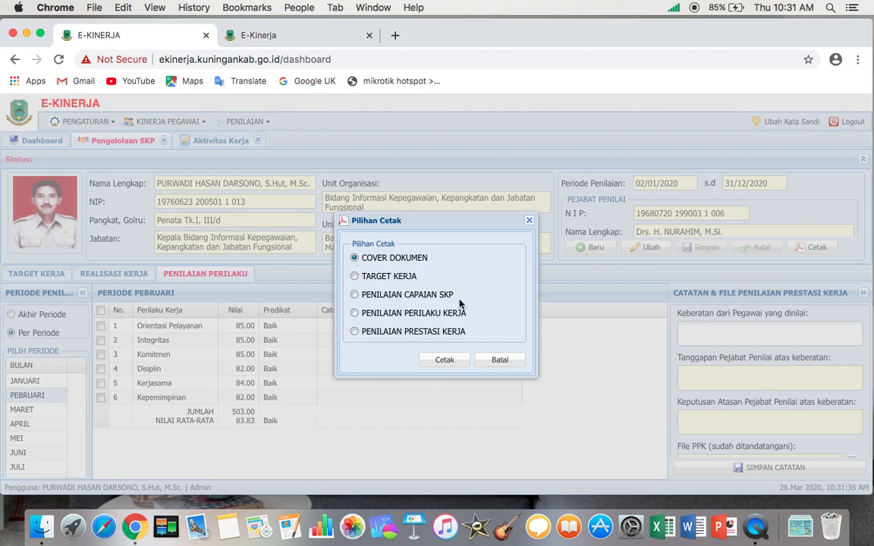
{"action": "left_click", "coordinate": [354, 331]}
{"action": "left_click", "coordinate": [445, 360]}
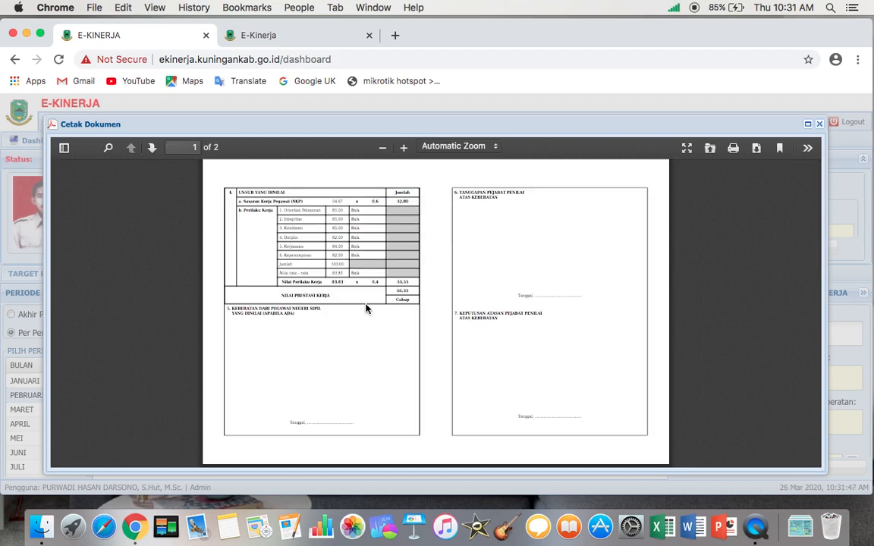
Examine the SKP score, the work behaviour scores and the Nilai Prestasi Kerja in the enlarged document preview.
{"action": "scroll", "coordinate": [366, 308], "scroll_direction": "up", "scroll_amount": 5}
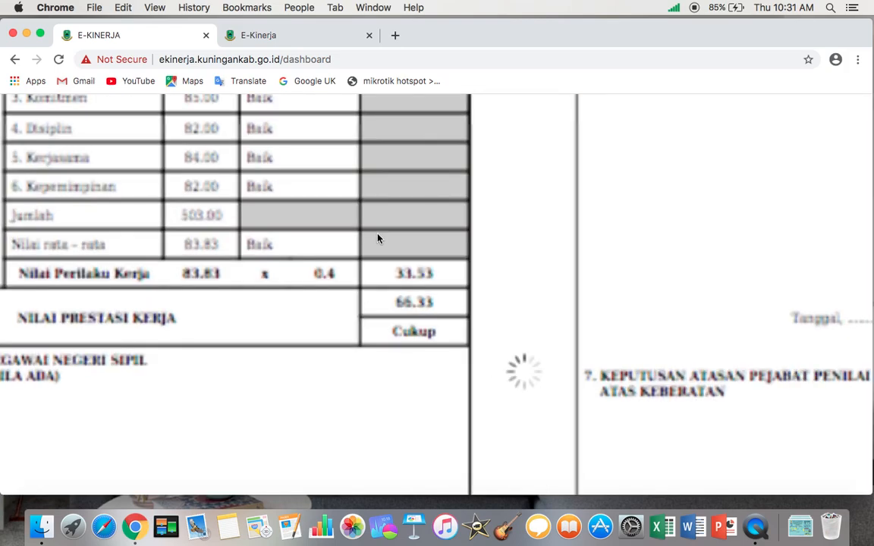
{"action": "scroll", "coordinate": [361, 230], "scroll_direction": "up", "scroll_amount": 3}
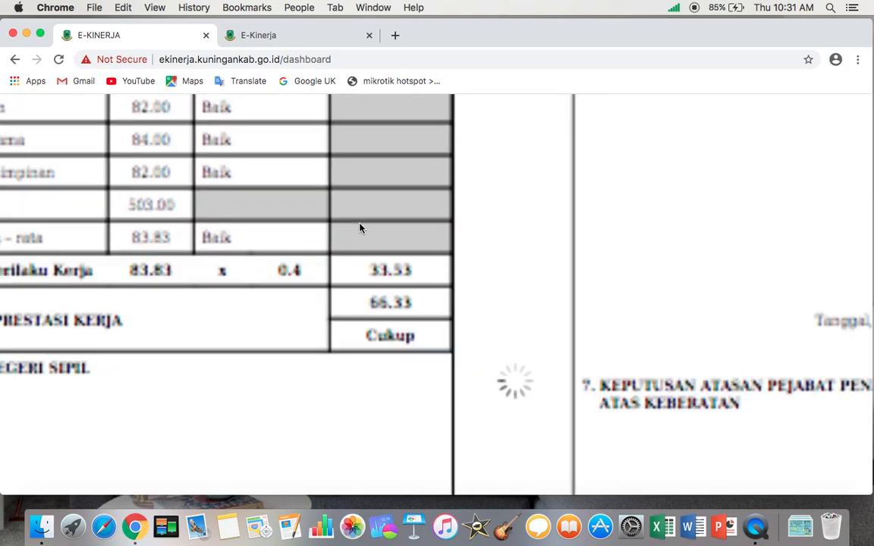
{"action": "scroll", "coordinate": [360, 228], "scroll_direction": "up", "scroll_amount": 4}
{"action": "scroll", "coordinate": [360, 229], "scroll_direction": "up", "scroll_amount": 2}
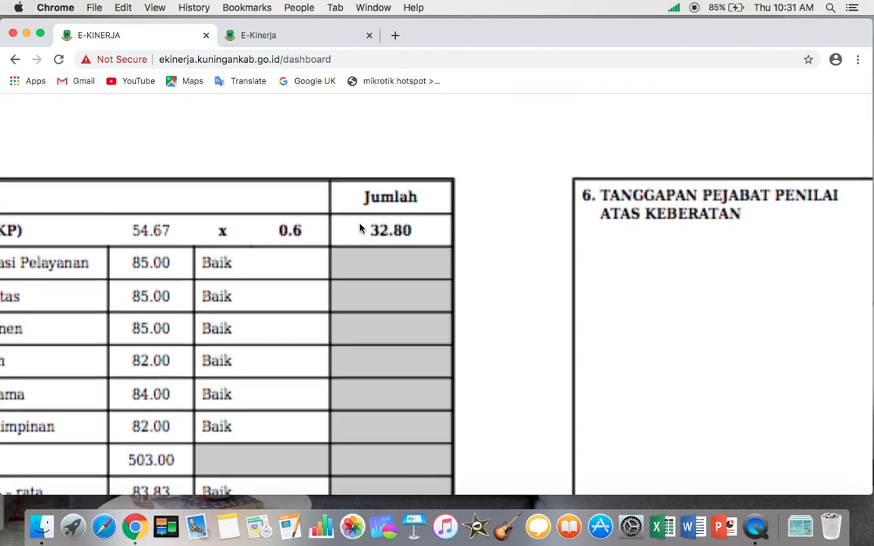
{"action": "scroll", "coordinate": [203, 240], "scroll_direction": "left", "scroll_amount": 2}
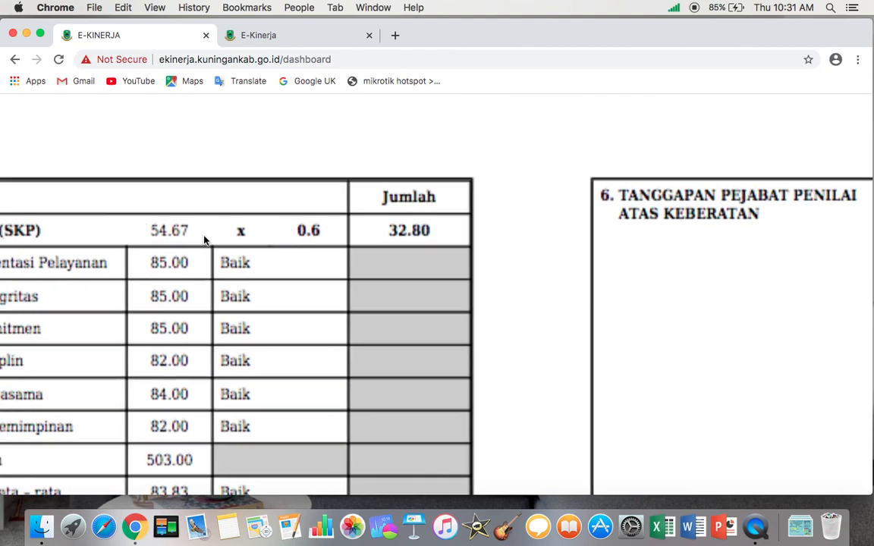
{"action": "scroll", "coordinate": [203, 240], "scroll_direction": "left", "scroll_amount": 5}
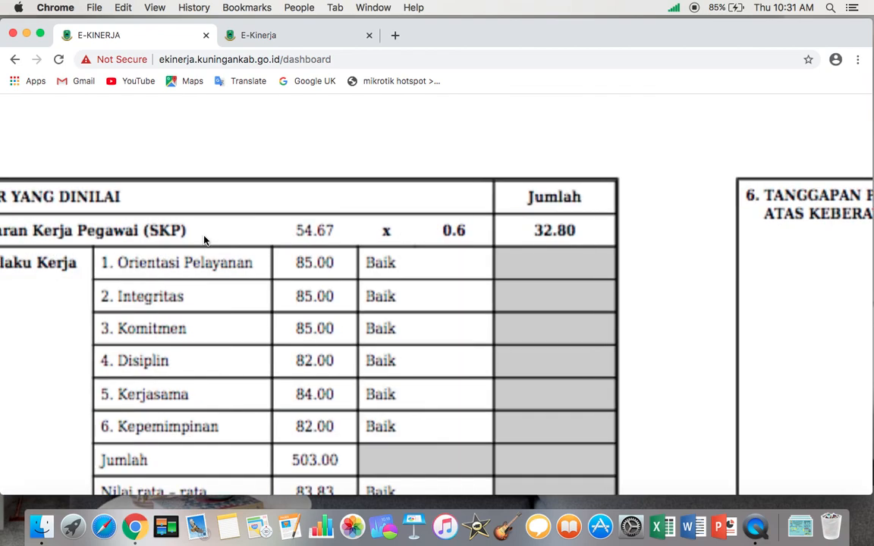
{"action": "scroll", "coordinate": [203, 240], "scroll_direction": "left", "scroll_amount": 2}
{"action": "scroll", "coordinate": [203, 240], "scroll_direction": "left", "scroll_amount": 5}
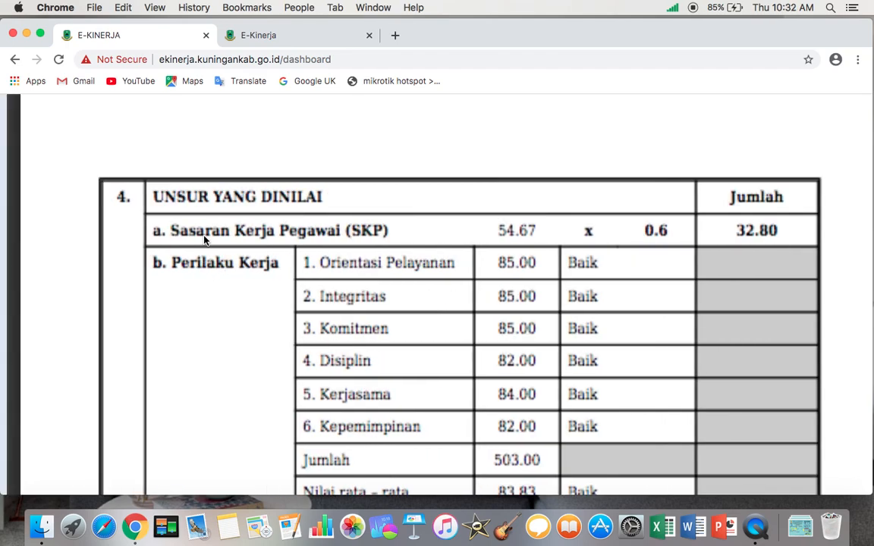
{"action": "scroll", "coordinate": [203, 240], "scroll_direction": "right", "scroll_amount": 4}
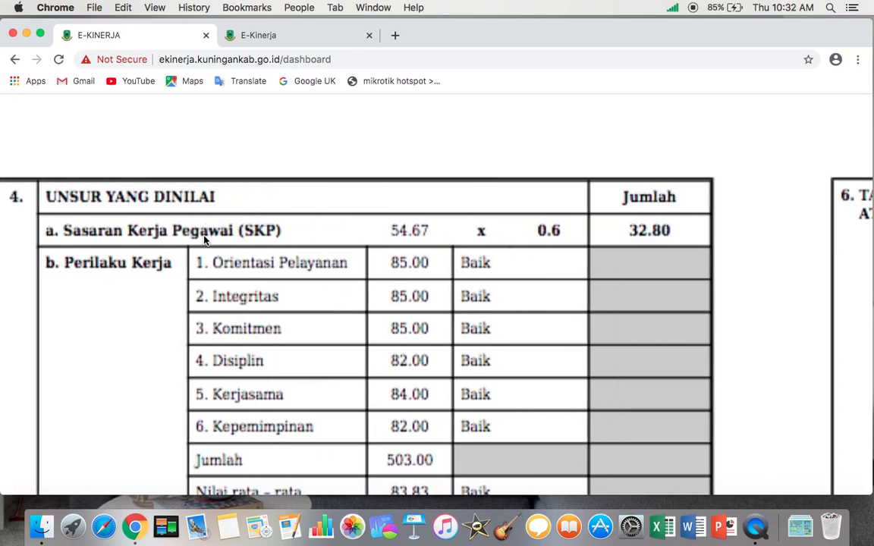
{"action": "scroll", "coordinate": [465, 323], "scroll_direction": "down", "scroll_amount": 4}
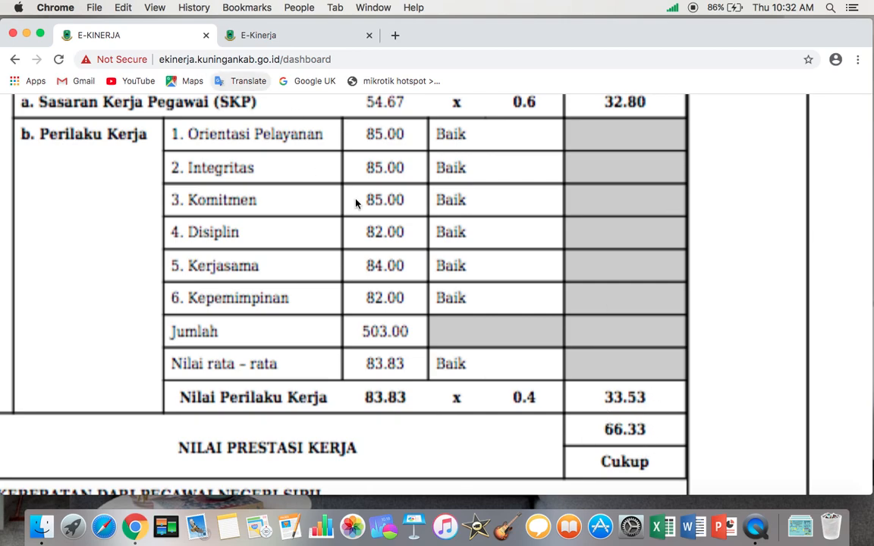
{"action": "scroll", "coordinate": [355, 203], "scroll_direction": "up", "scroll_amount": 3}
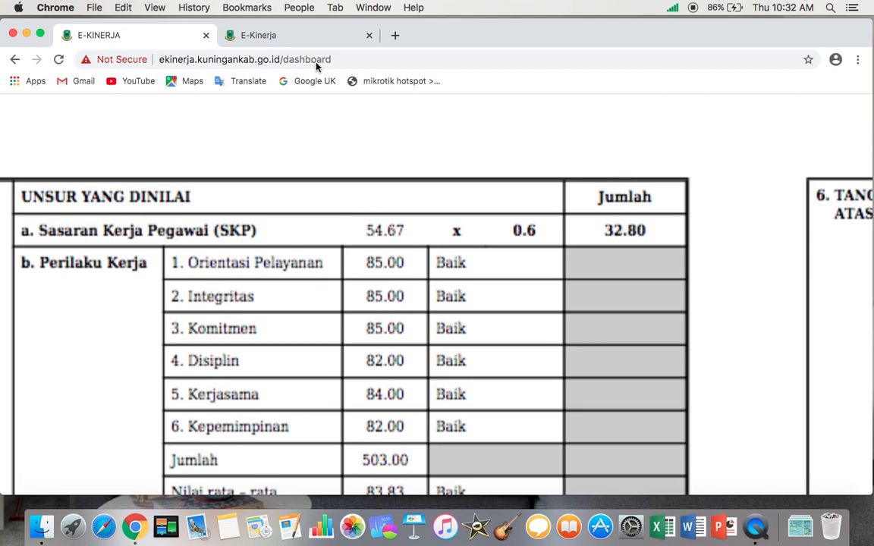
{"action": "left_click", "coordinate": [273, 35]}
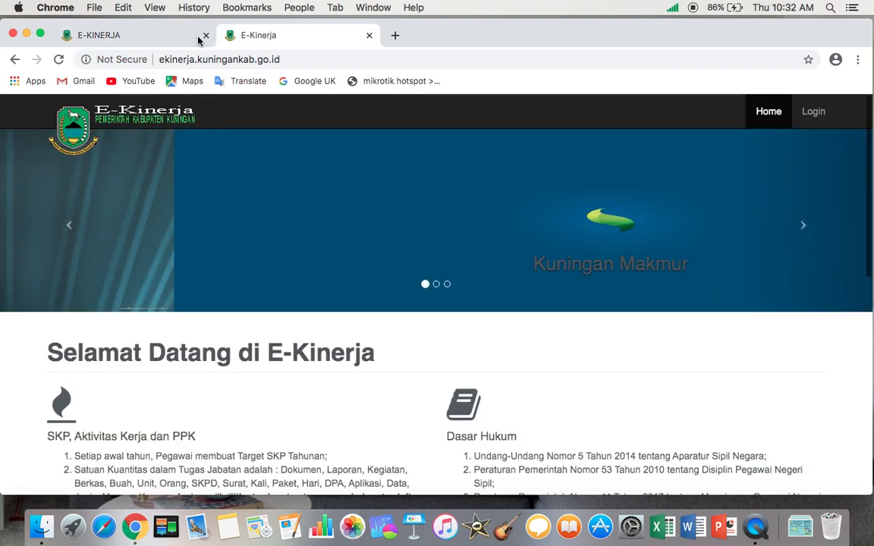
{"action": "left_click", "coordinate": [182, 34]}
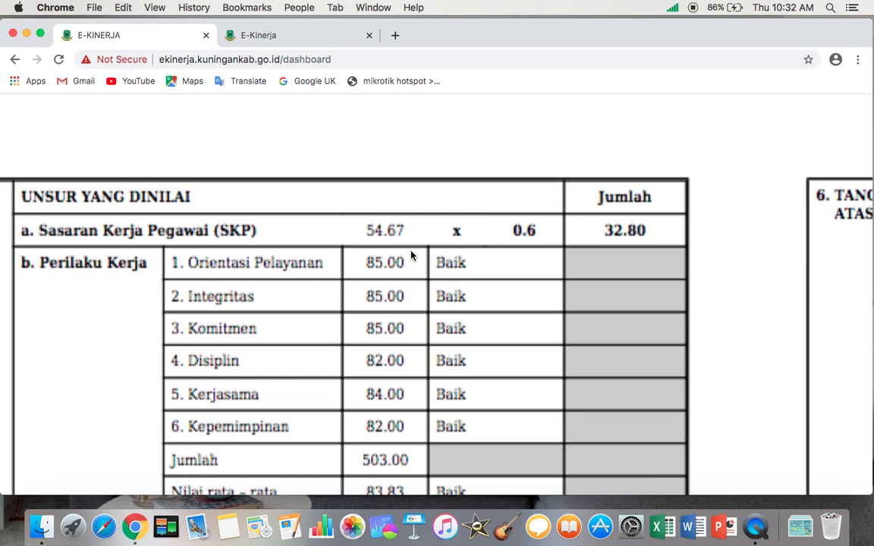
Close the Penilaian Prestasi Kerja document preview and log out of E-Kinerja.
{"action": "scroll", "coordinate": [411, 256], "scroll_direction": "down", "scroll_amount": 5}
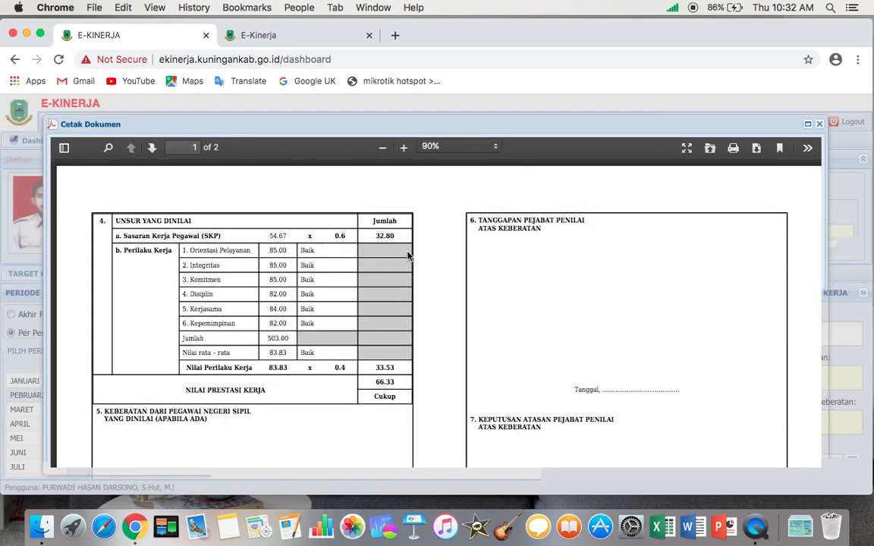
{"action": "scroll", "coordinate": [407, 255], "scroll_direction": "down", "scroll_amount": 3}
{"action": "left_click", "coordinate": [819, 123]}
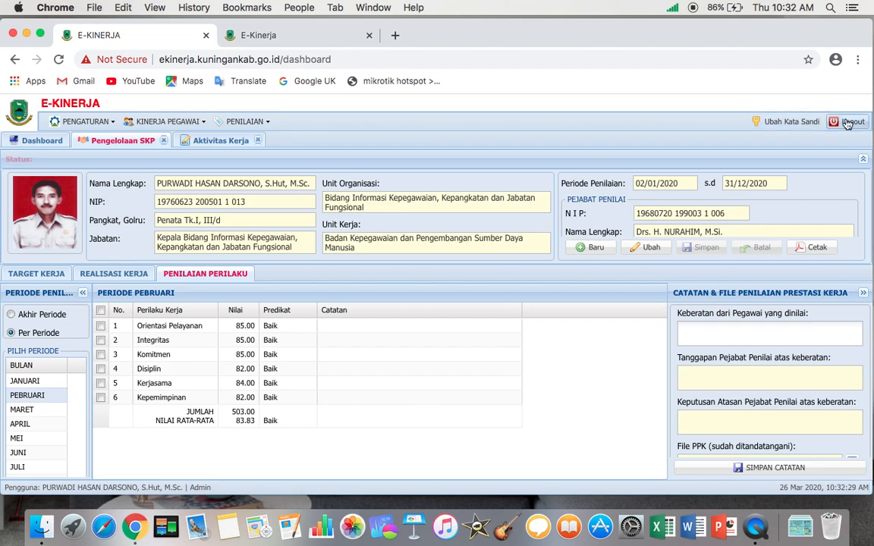
{"action": "left_click", "coordinate": [847, 123]}
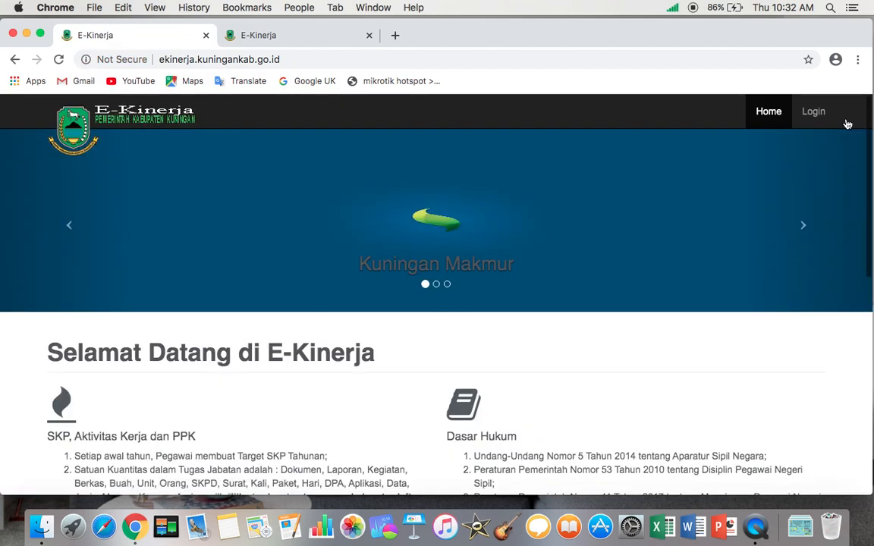